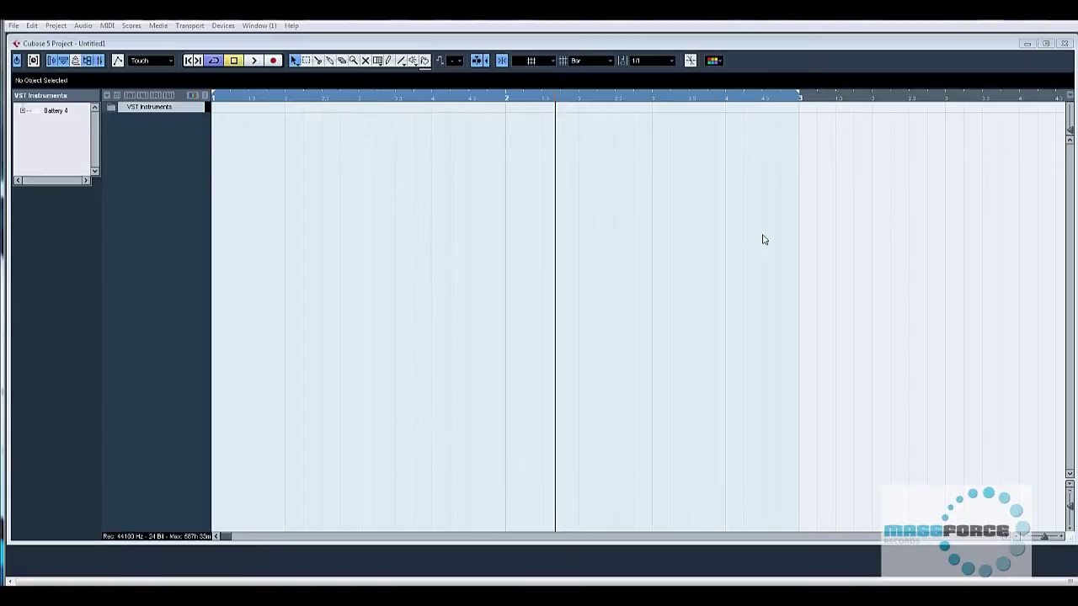
Add a MIDI 01 track and create an empty part between the locators.
key(F2)
right_click(186, 136)
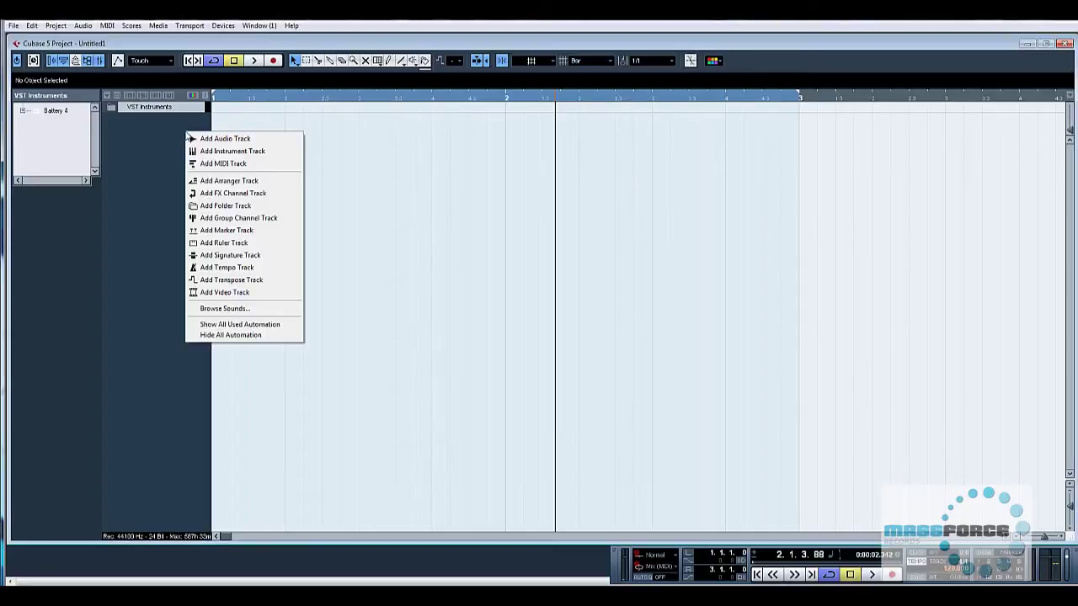
click(237, 161)
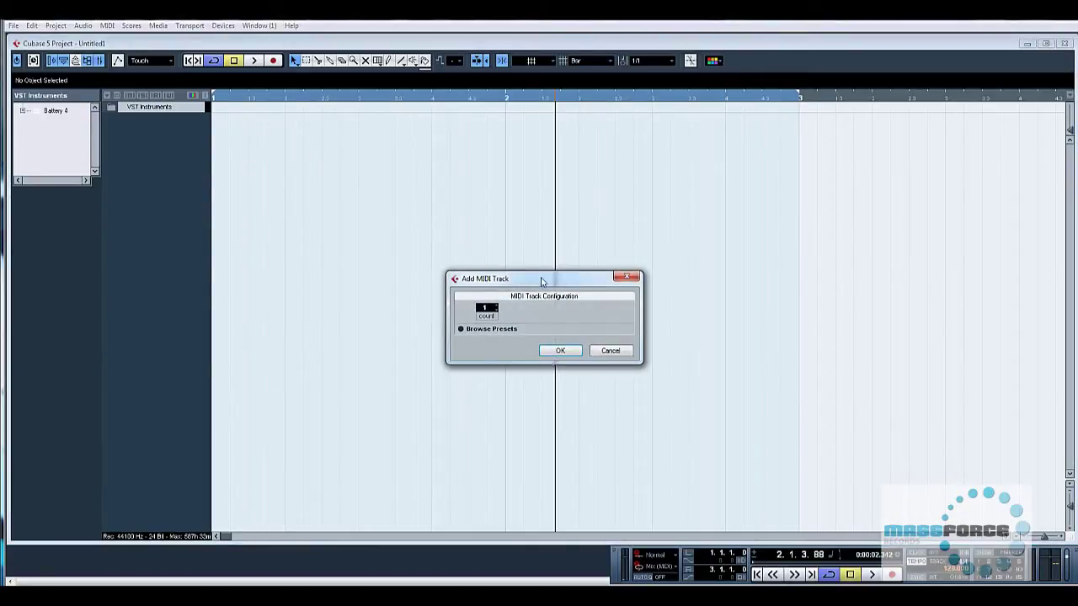
click(552, 353)
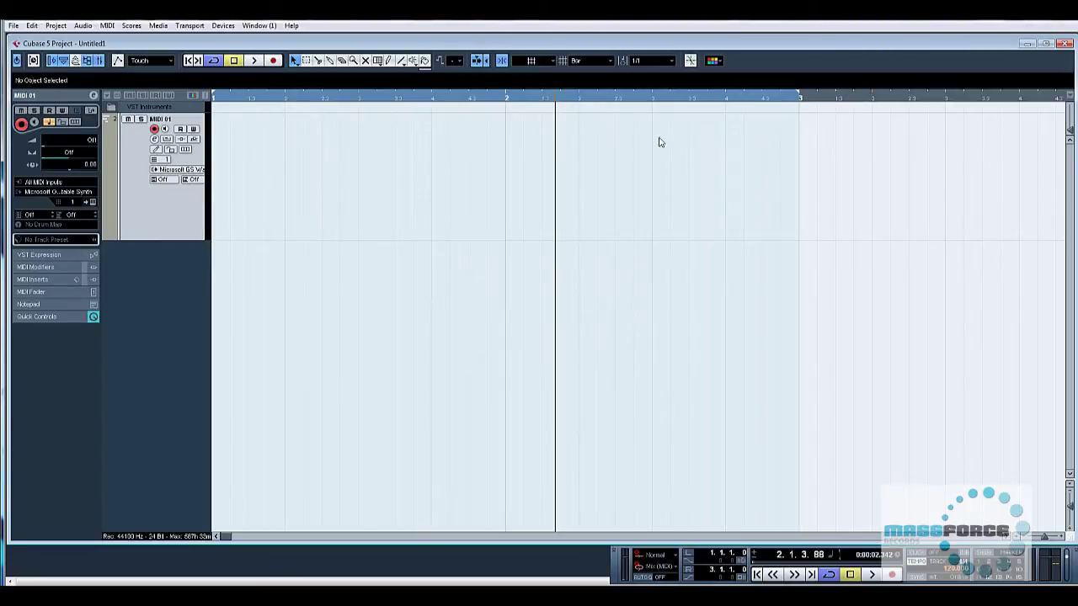
double_click(438, 191)
In the Key Editor, set quantize to 1/16 and draw the first notes on C3.
double_click(438, 191)
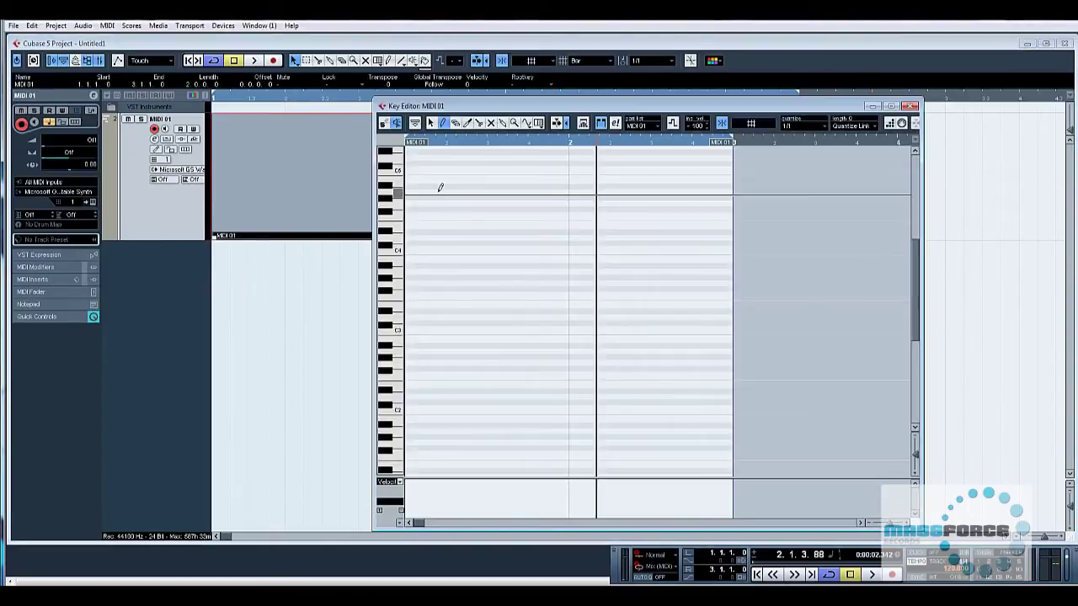
click(800, 128)
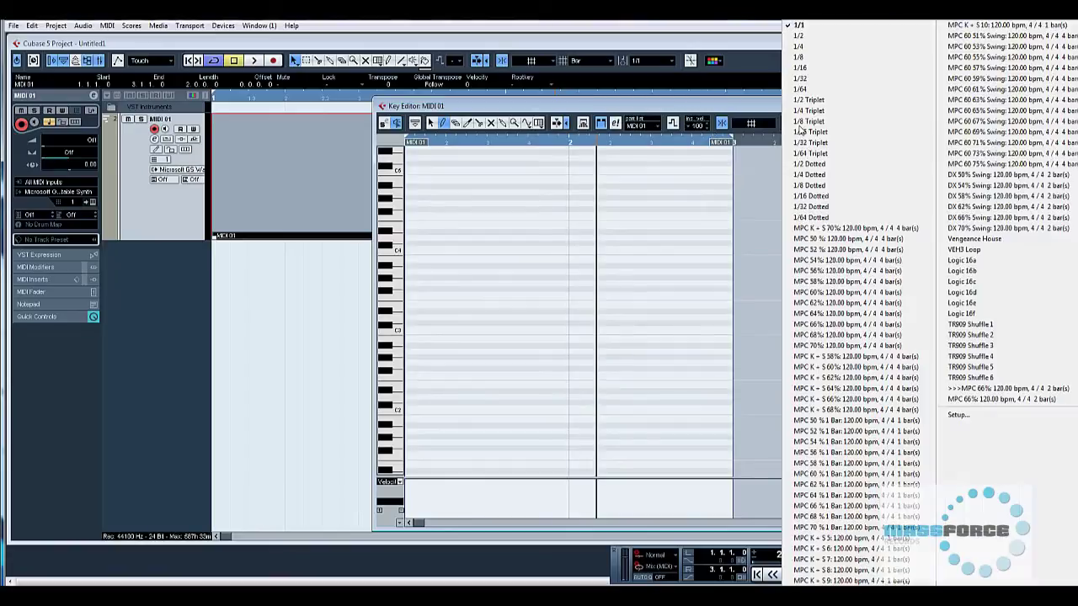
click(813, 71)
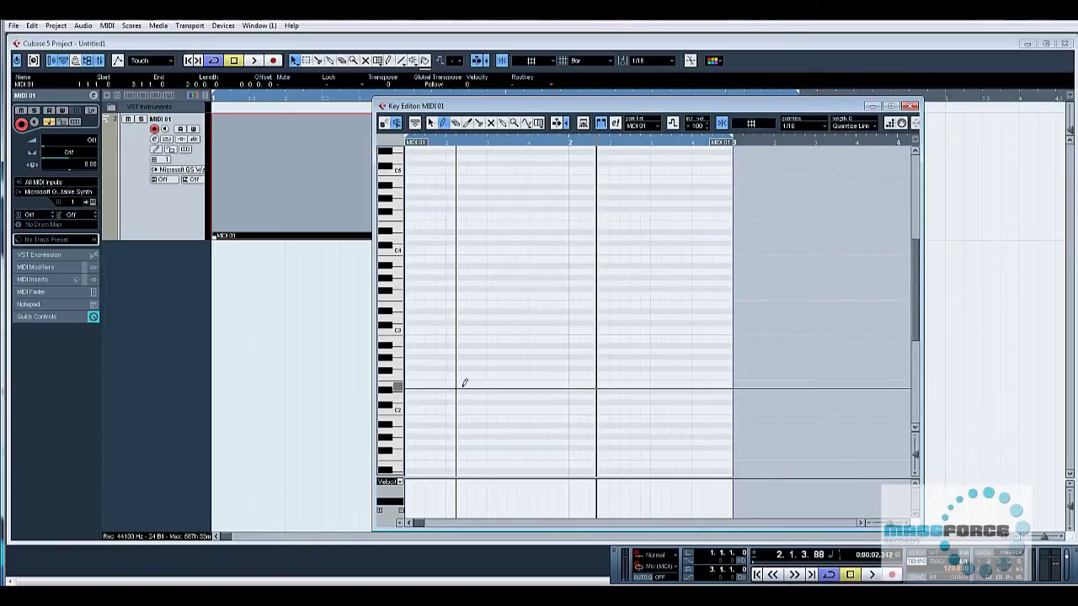
click(410, 328)
click(420, 327)
click(430, 322)
Move the stray note onto C3 and copy the notes to fill both bars.
key(1)
mouse_move(429, 322)
mouse_down()
mouse_move(406, 331)
mouse_move(477, 337)
mouse_move(451, 336)
mouse_up()
click(407, 331)
drag(590, 310, 497, 337)
drag(650, 316, 577, 336)
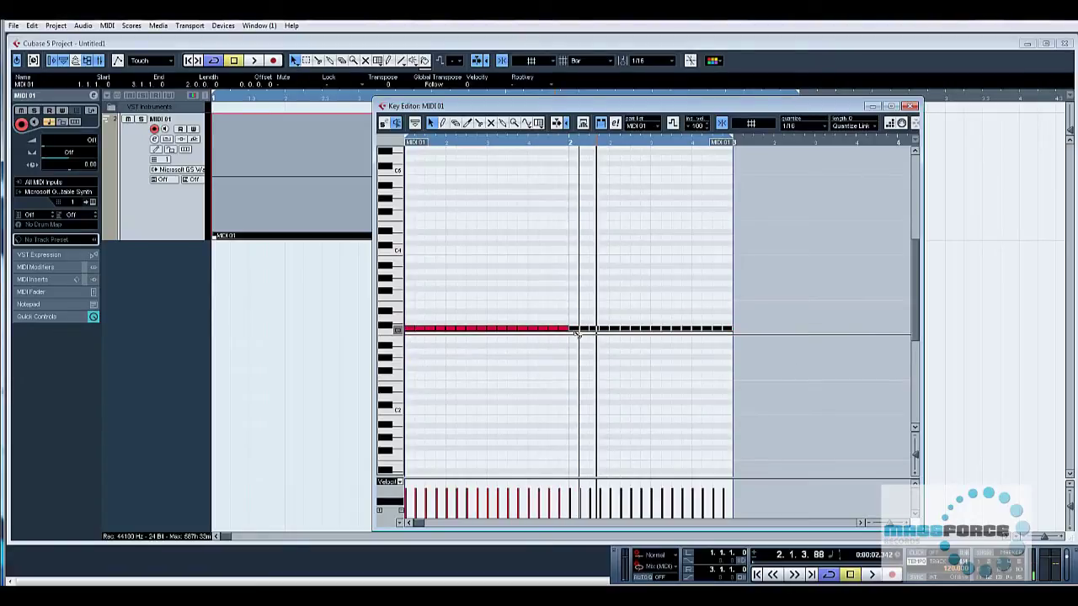
click(910, 106)
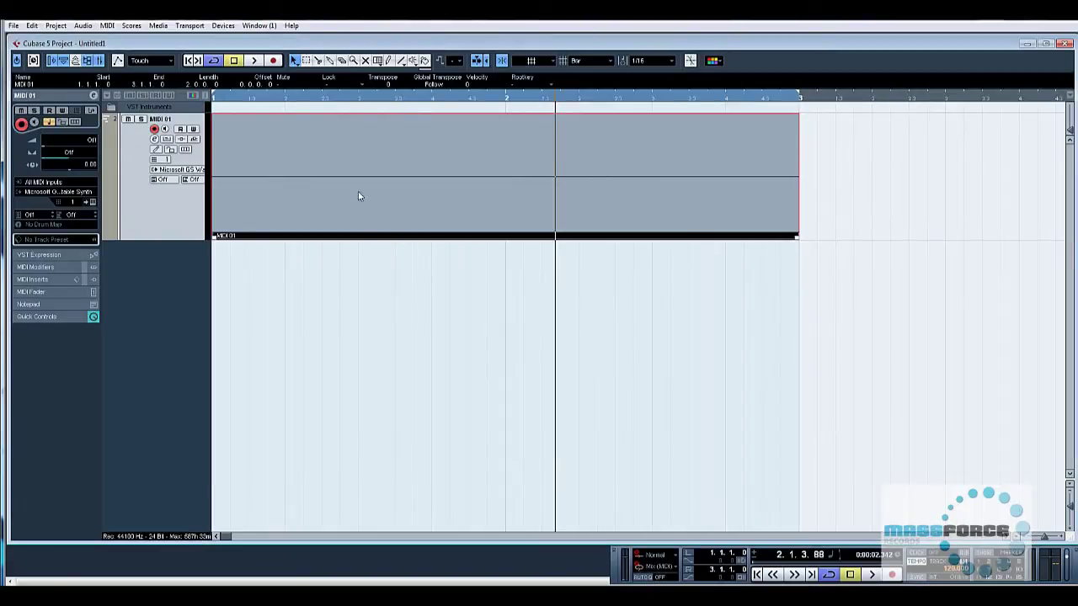
Route MIDI 01's output to 1 - Battery 4 and play the hi-hat pattern twice.
click(68, 193)
click(82, 224)
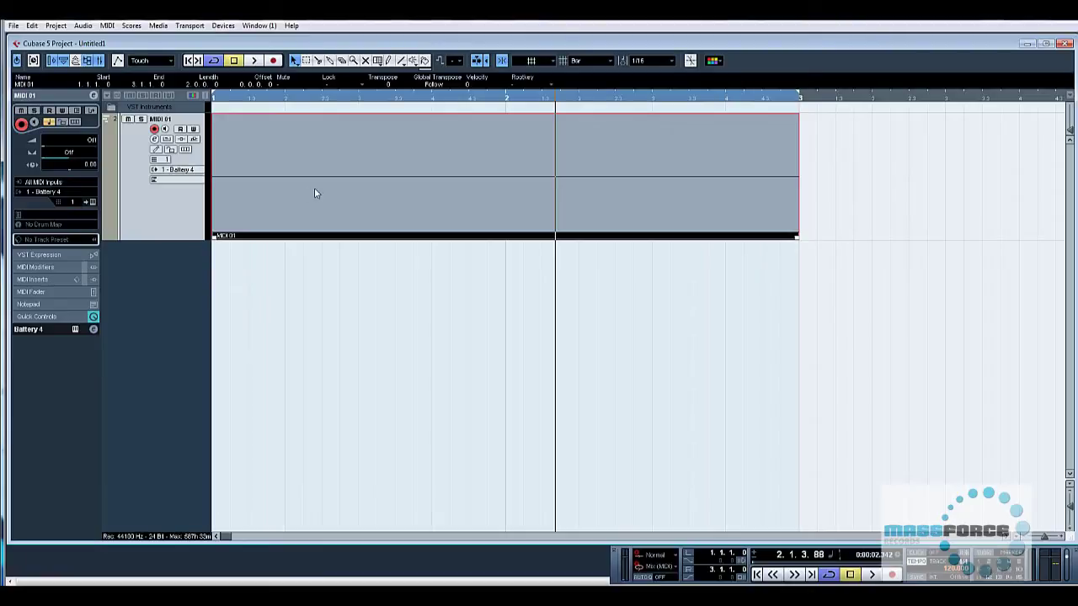
key(space)
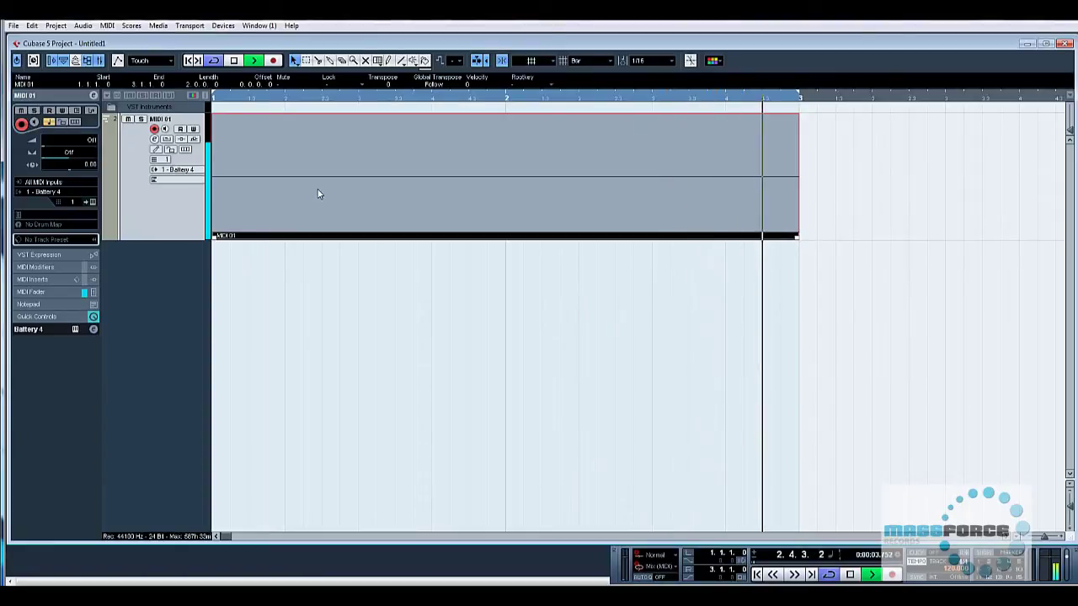
key(space)
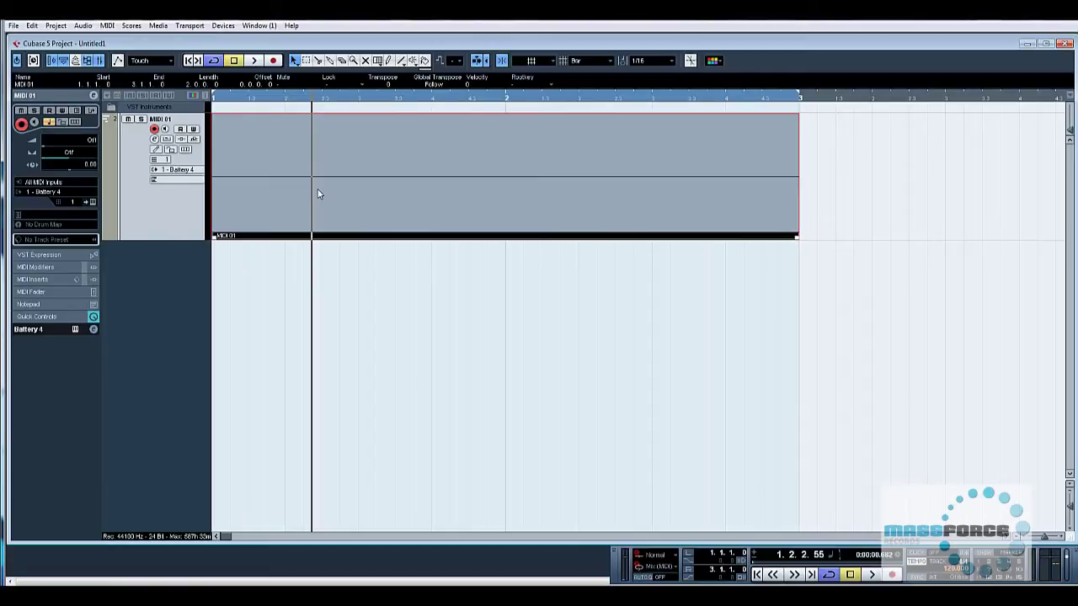
drag(875, 212, 681, 243)
key(space)
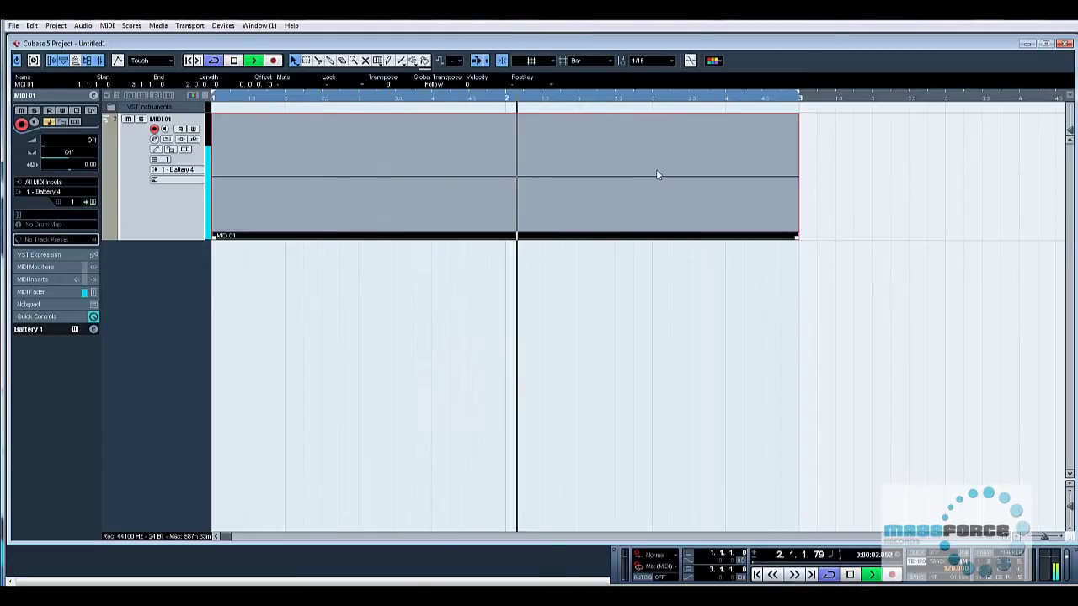
key(space)
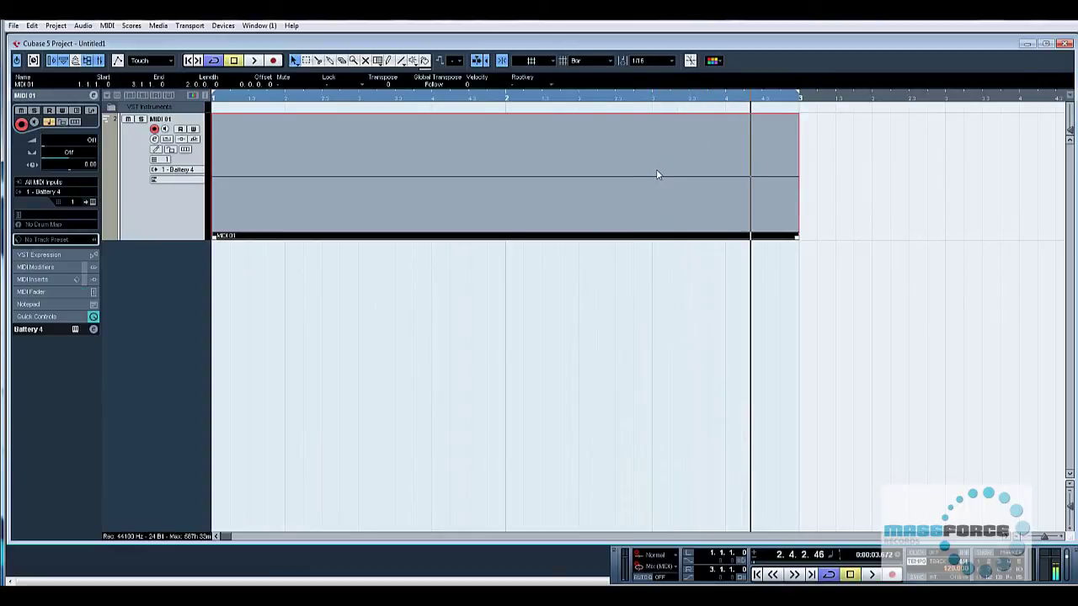
In Quantize Setup, choose the MPC 60 67% Swing quantize preset.
click(107, 26)
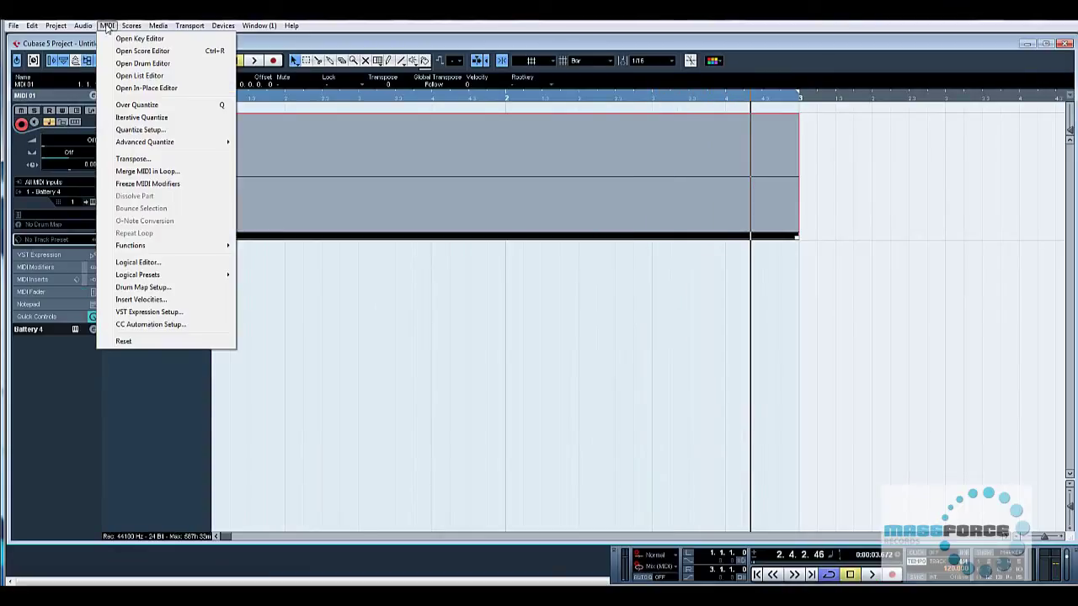
click(140, 131)
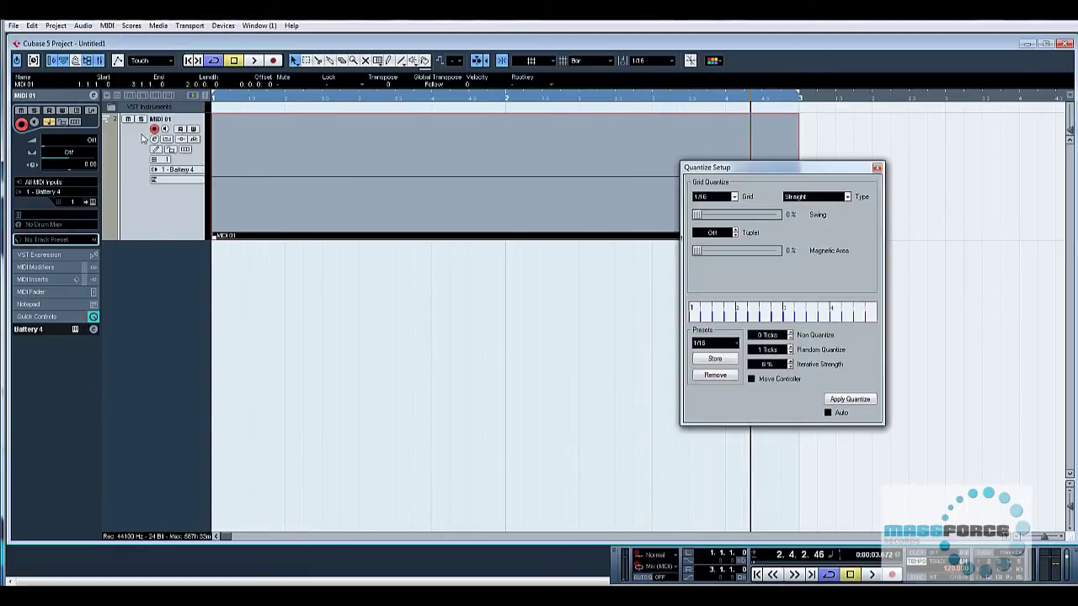
drag(752, 172, 852, 272)
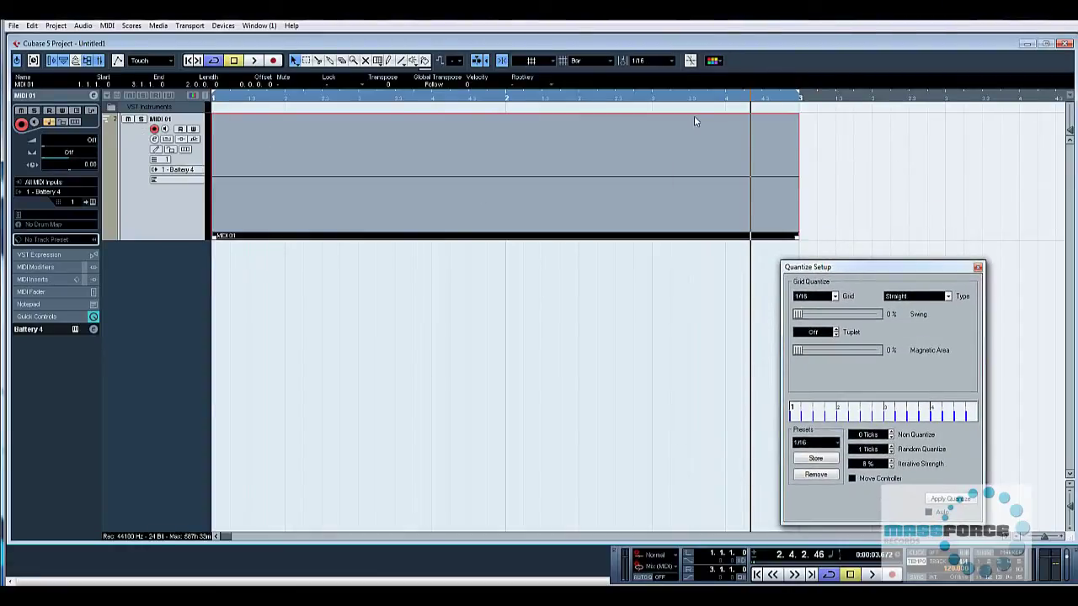
click(656, 60)
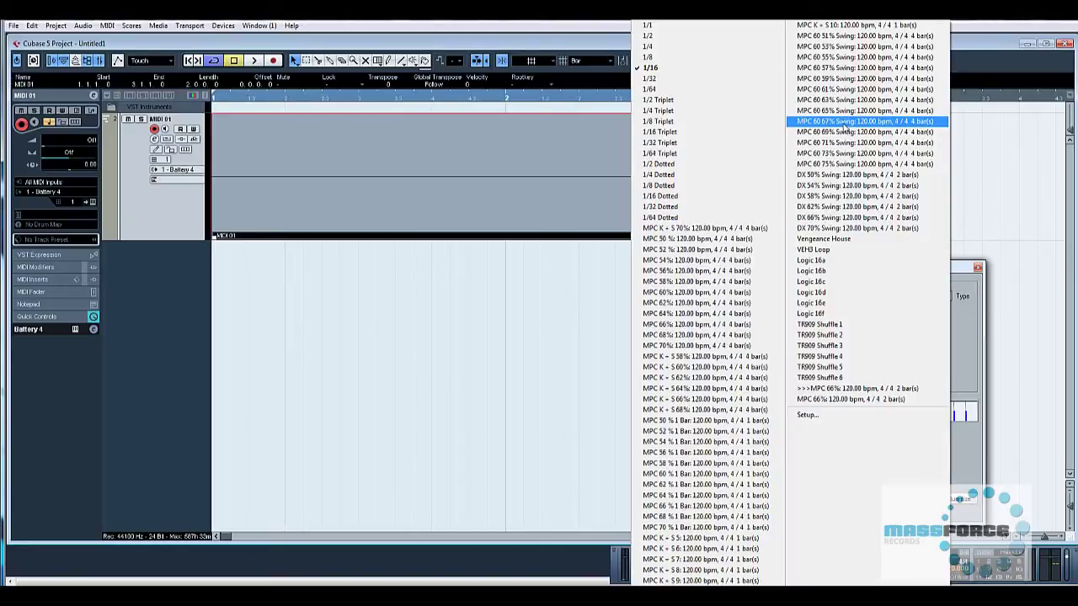
click(844, 122)
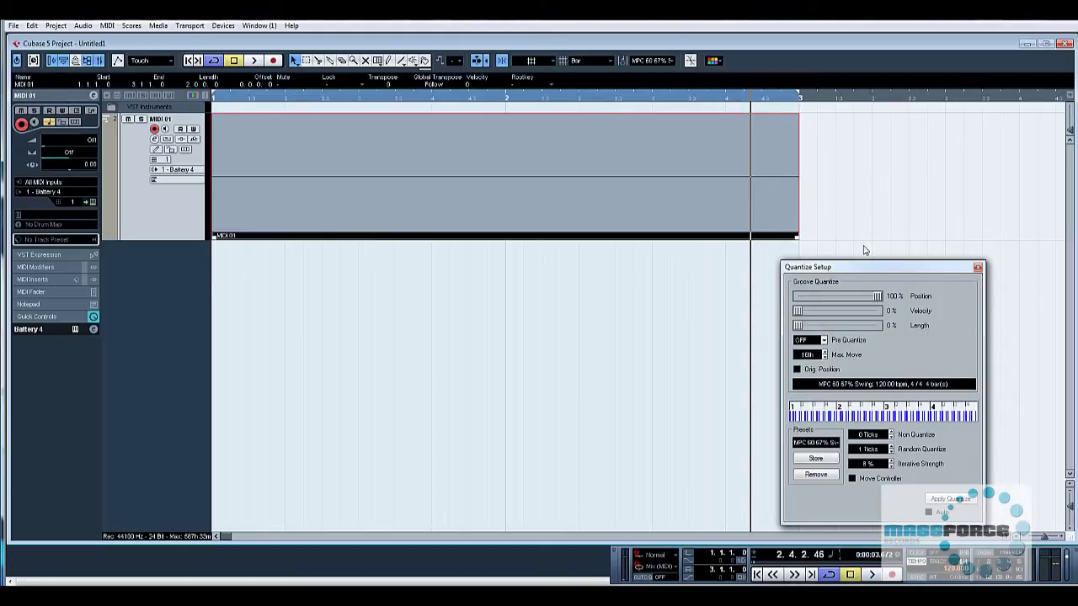
Quantize the notes with Q, check and play them in the Key Editor, then close Quantize Setup.
key(q)
double_click(662, 224)
key(space)
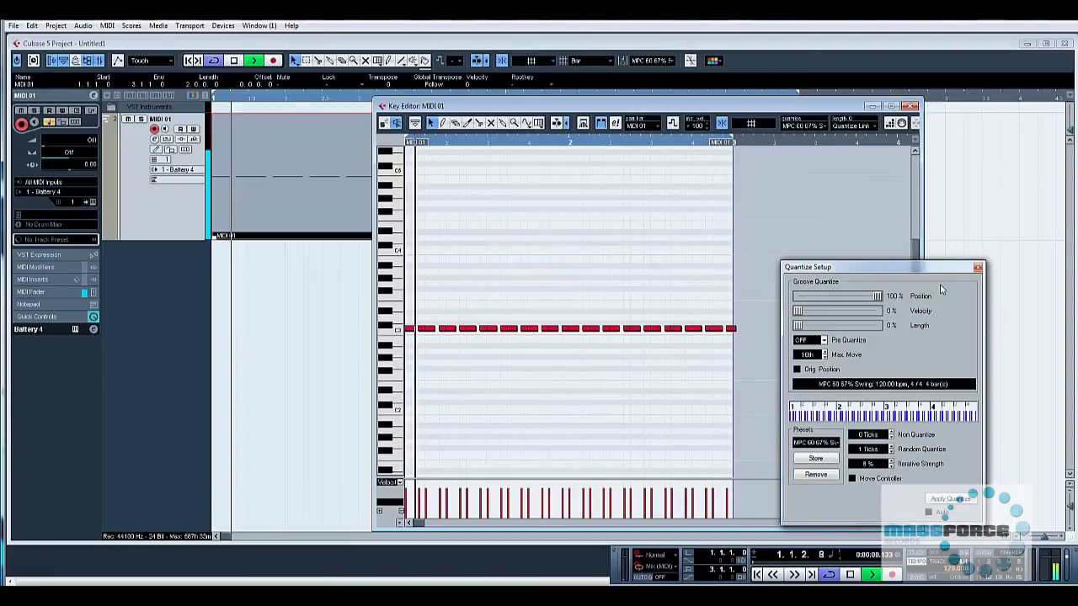
key(space)
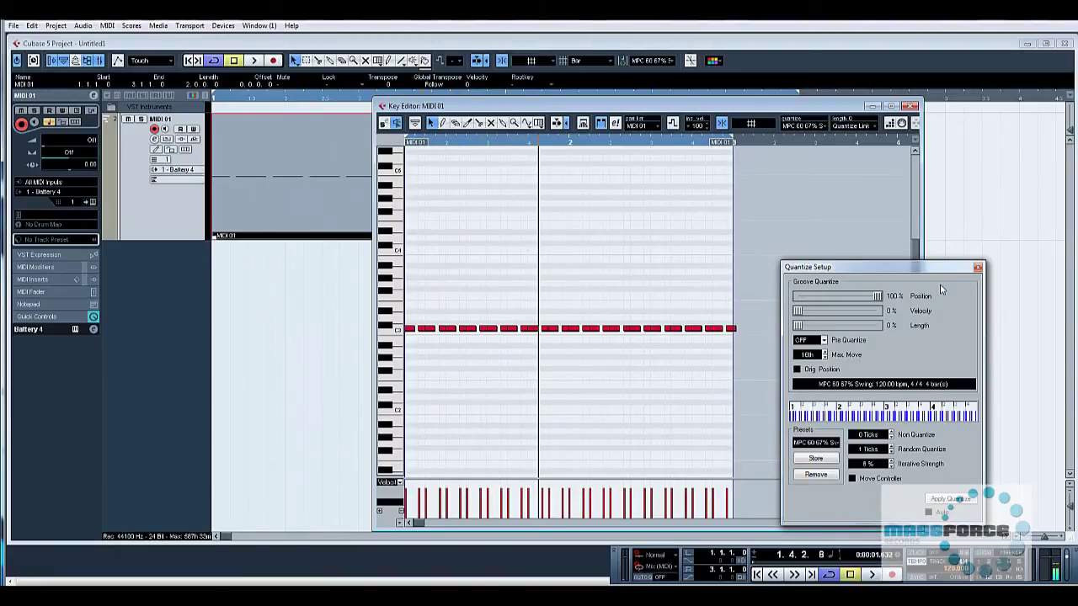
click(977, 267)
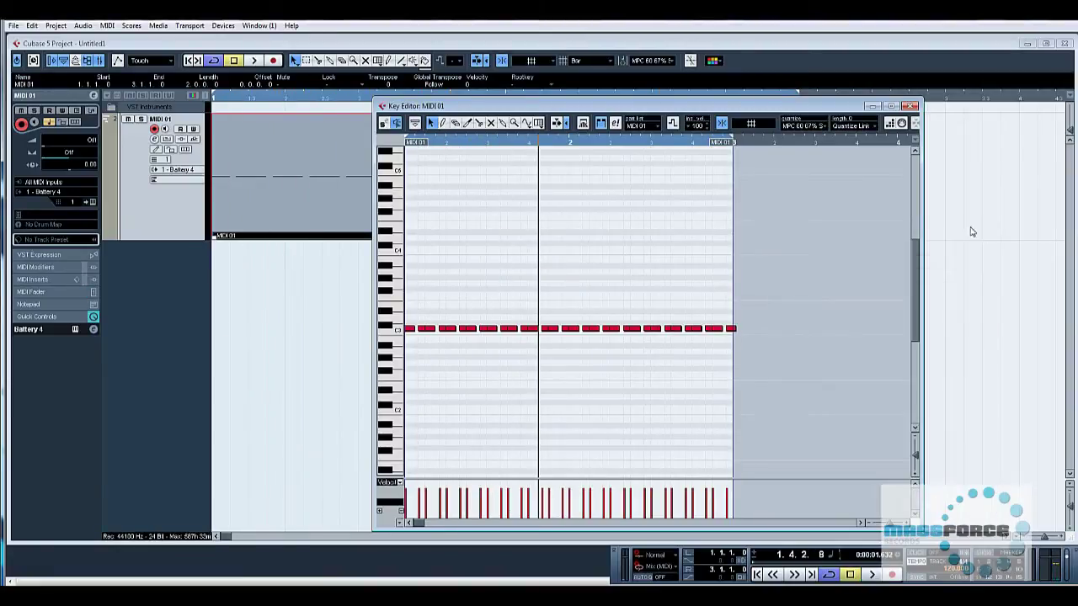
Export an audio mixdown named 'MPC 60' and bring it back as a new audio track.
click(910, 107)
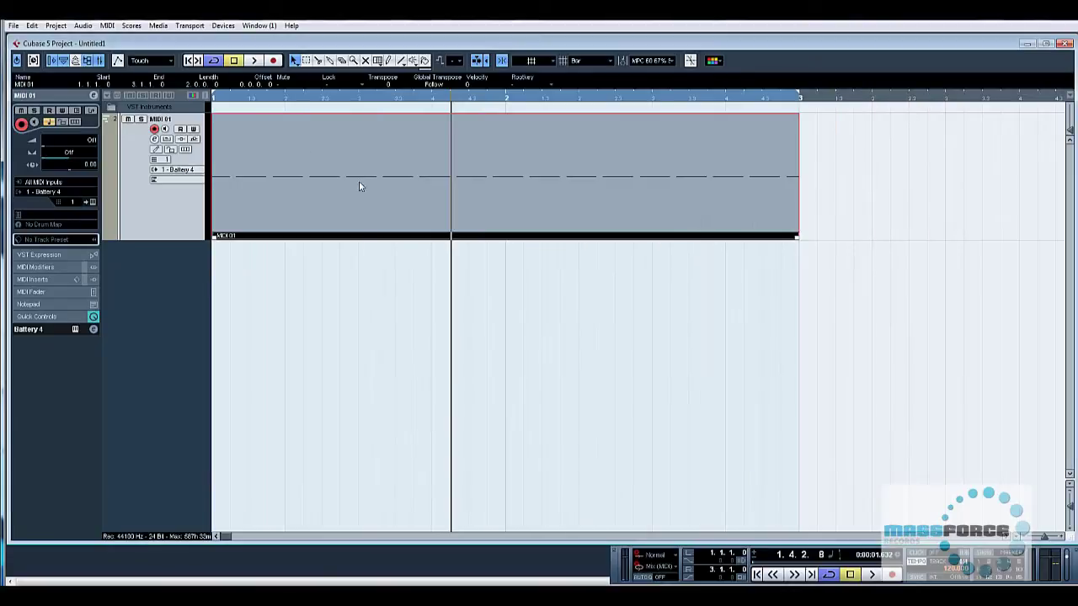
click(14, 26)
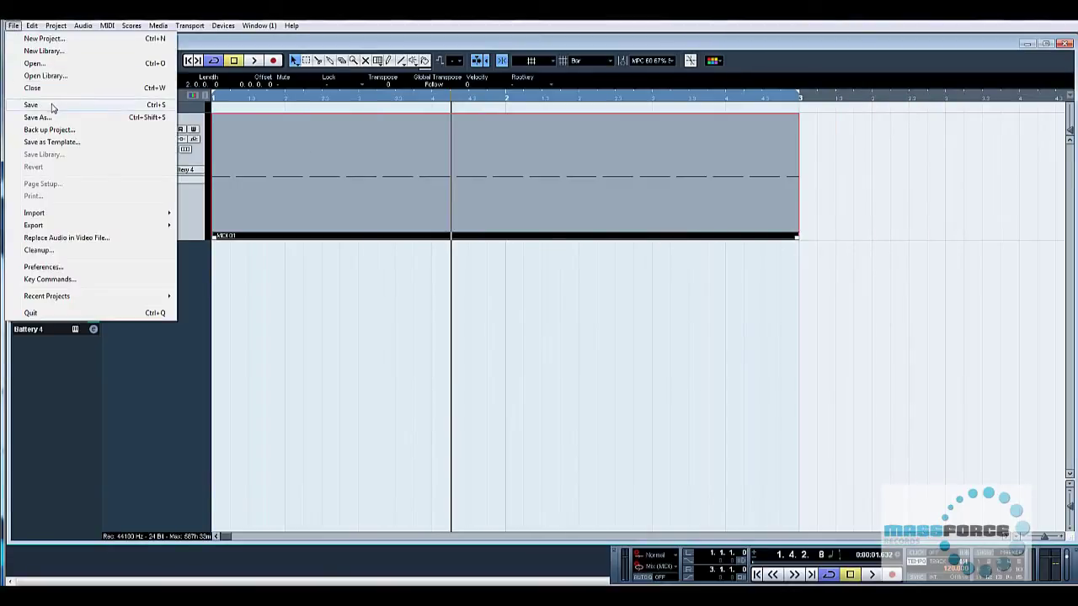
mouse_move(77, 226)
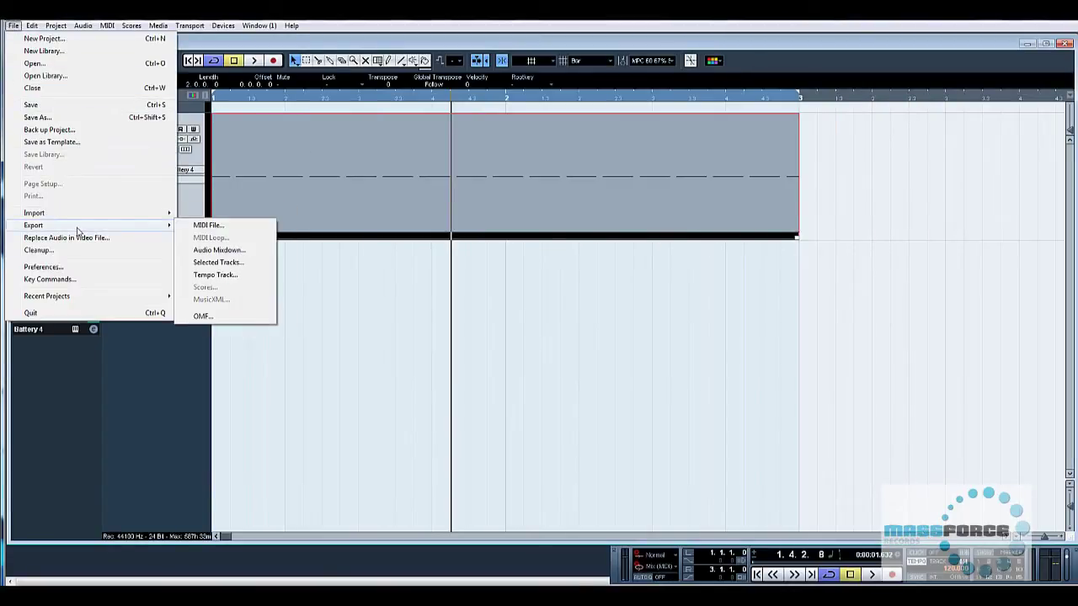
click(233, 251)
click(633, 234)
text(MPC)
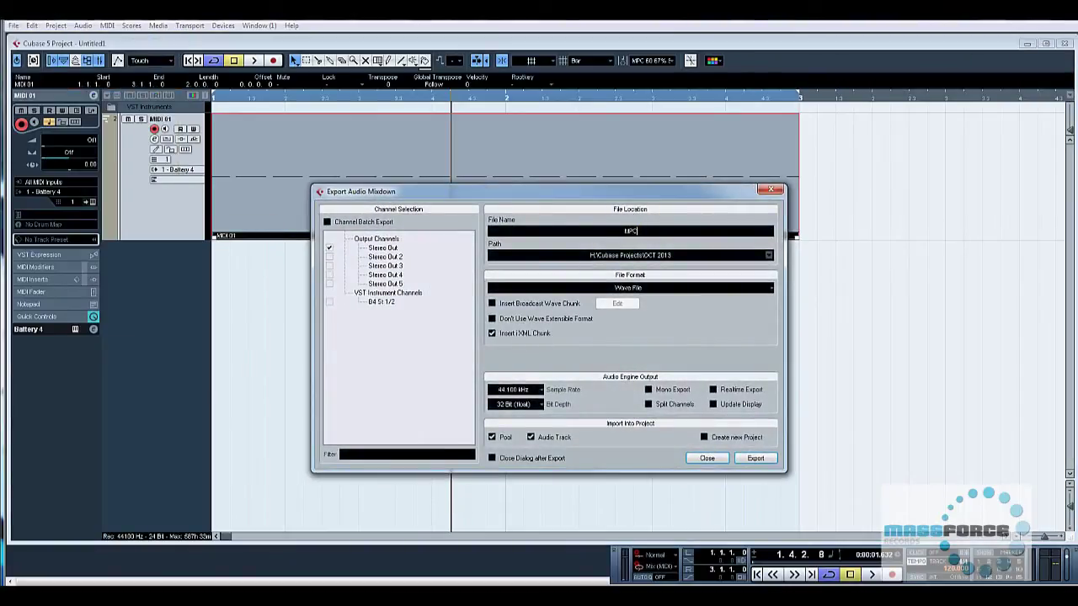
text( 60)
click(756, 460)
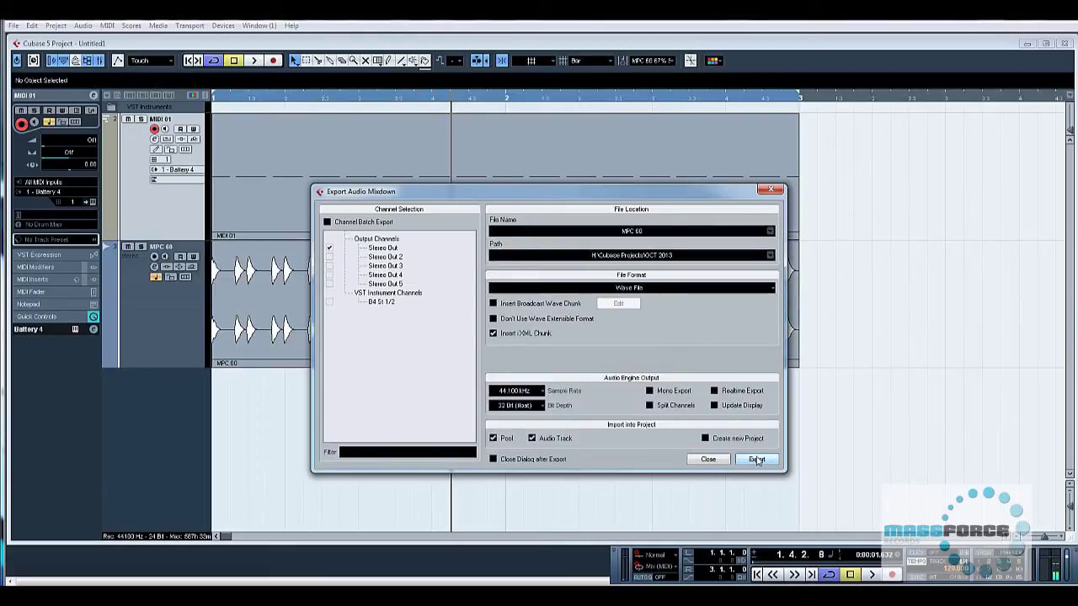
click(708, 458)
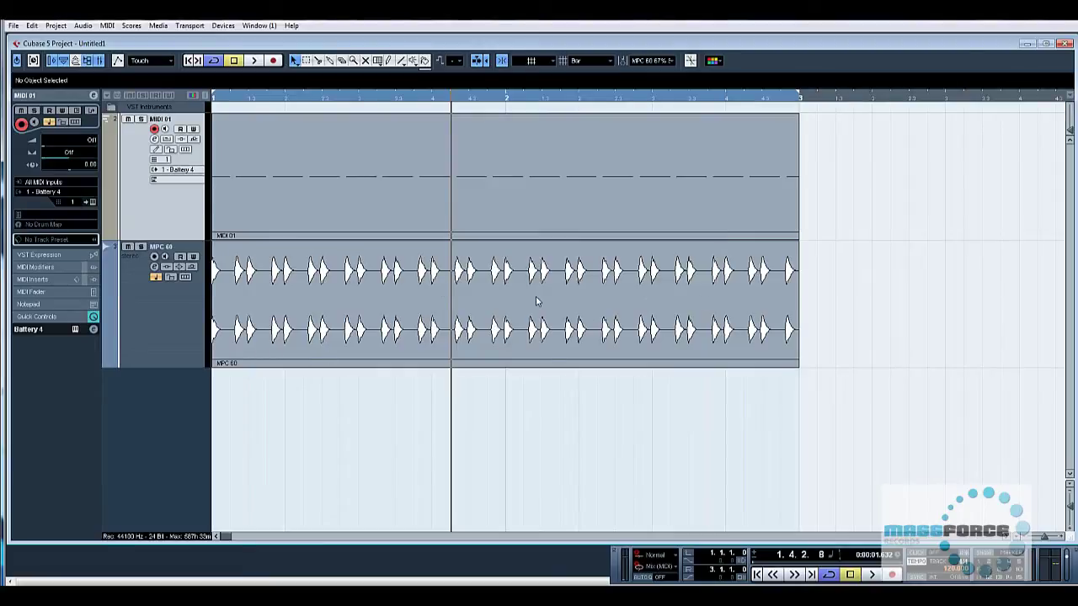
Open the MPC 60 audio in the Sample Editor and raise hitpoint sensitivity to mark every hit.
double_click(404, 299)
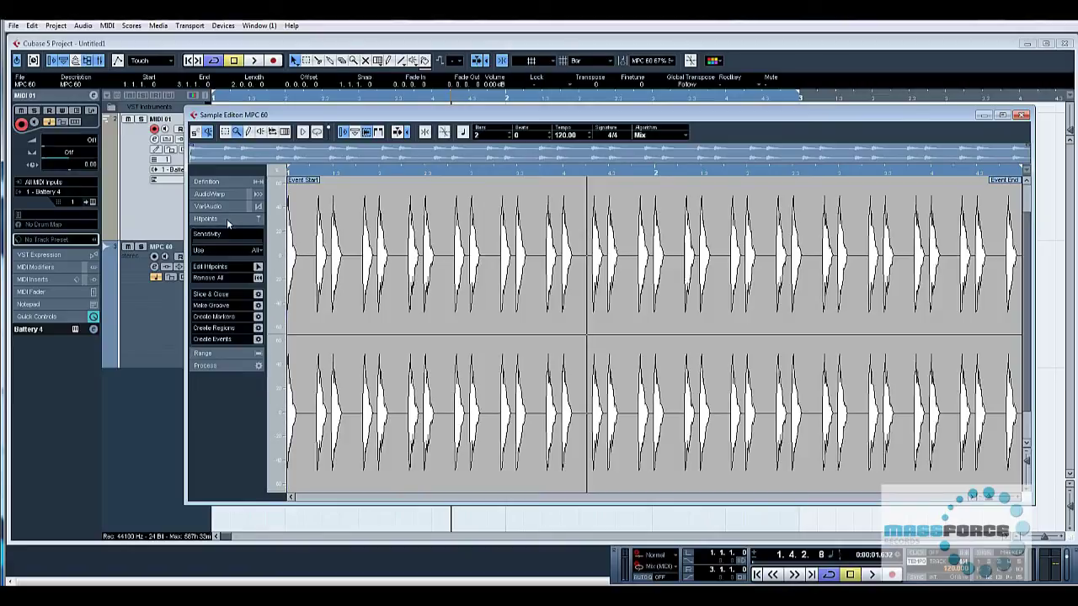
drag(200, 244, 260, 245)
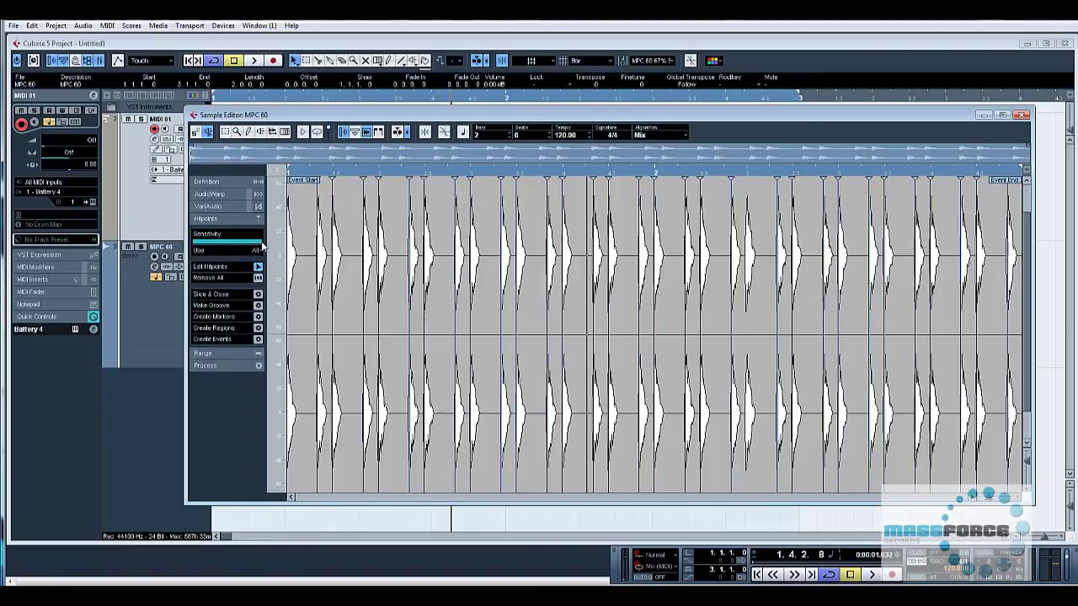
key(F2)
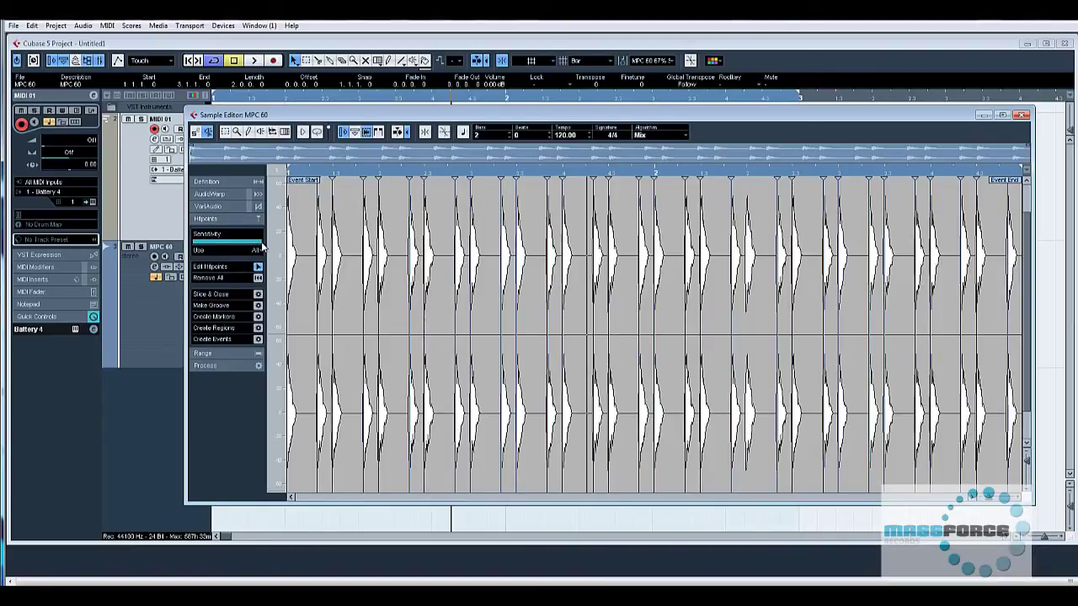
key(F2)
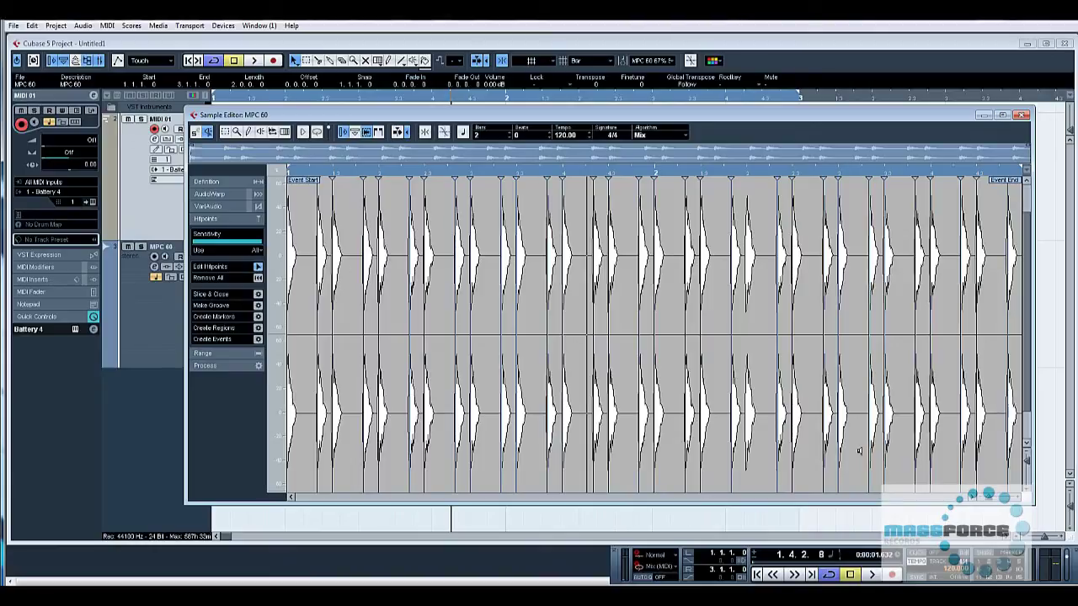
drag(992, 498, 1000, 499)
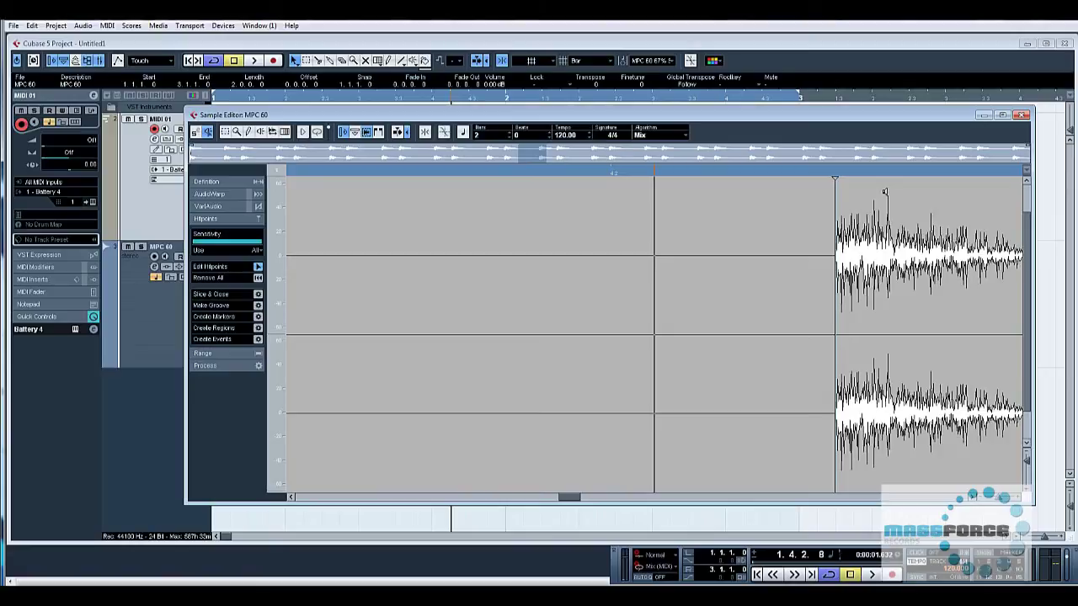
click(1023, 115)
double_click(437, 343)
click(997, 502)
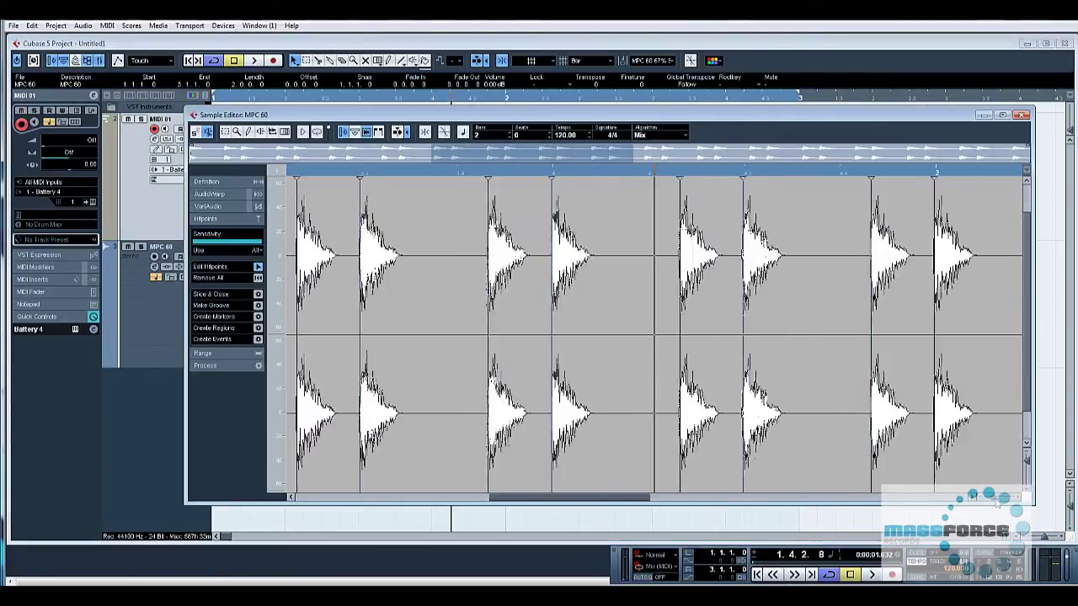
click(997, 501)
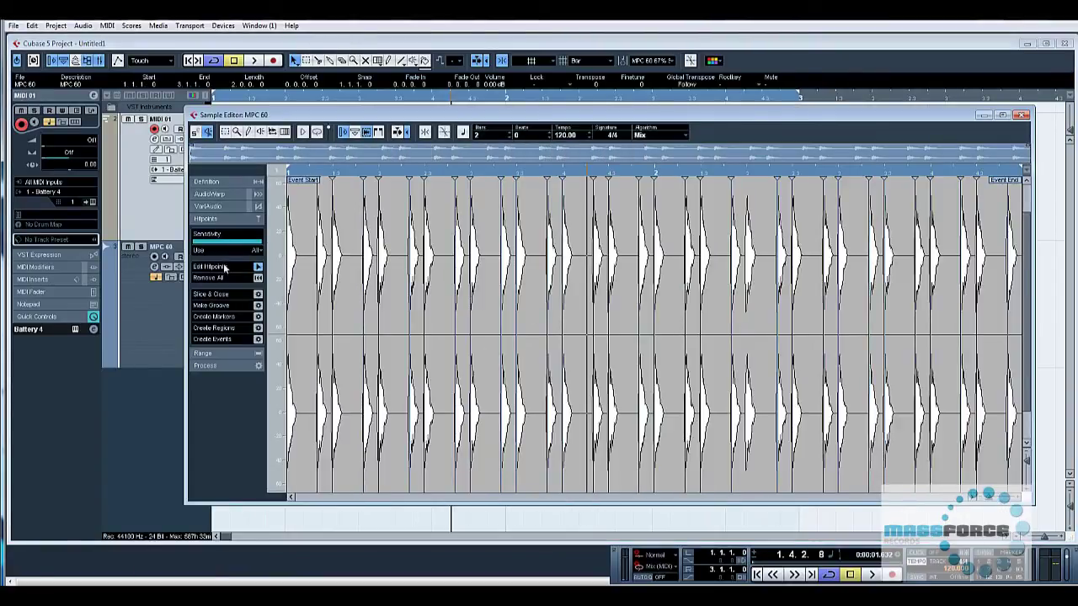
Make a groove from the hitpoints and confirm '>>>MPC 60: 120.00 bpm, 4/4 2 bar(s)' in the presets list.
click(257, 307)
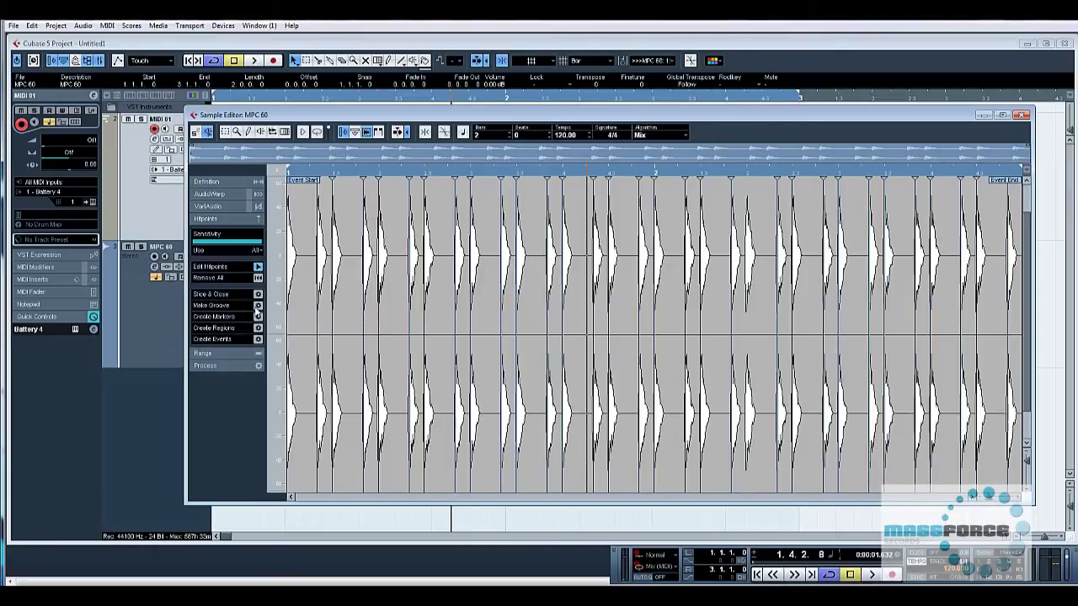
click(651, 60)
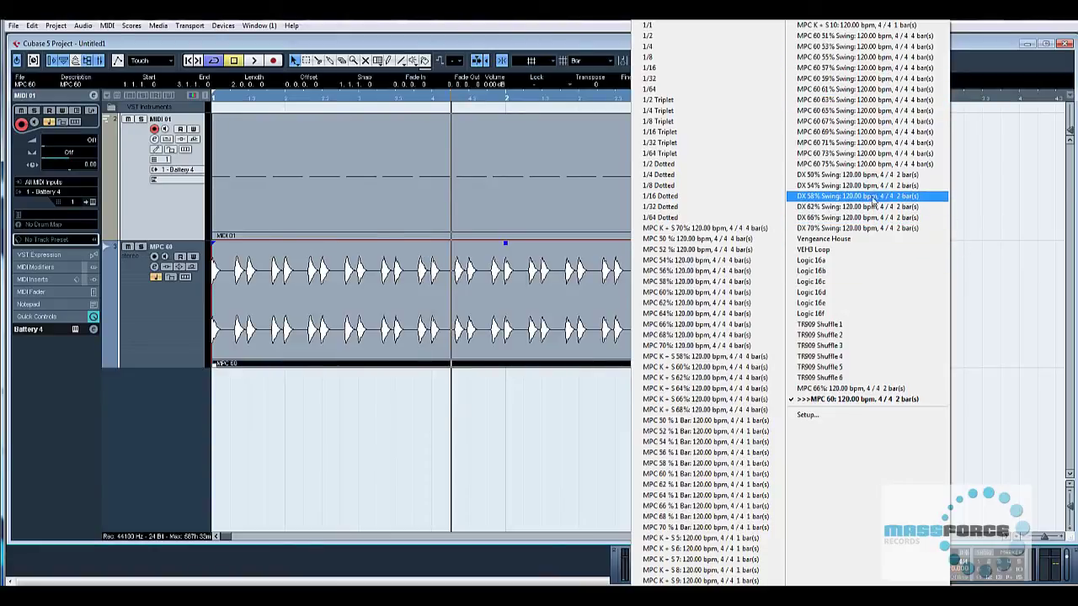
Select all MIDI 01 notes in the Key Editor and set quantize to 1/16.
click(1014, 315)
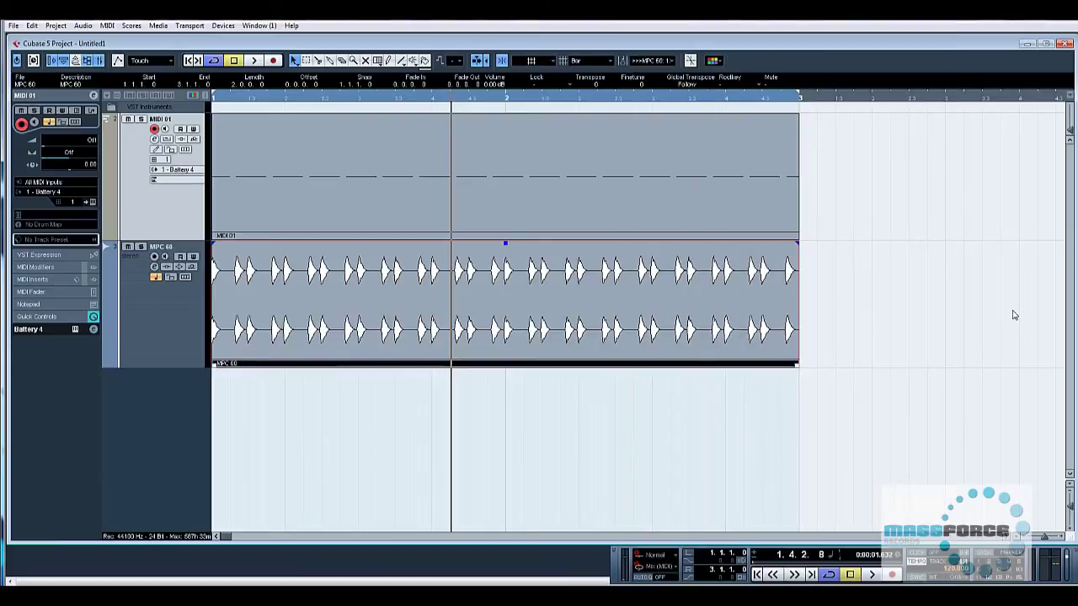
double_click(573, 217)
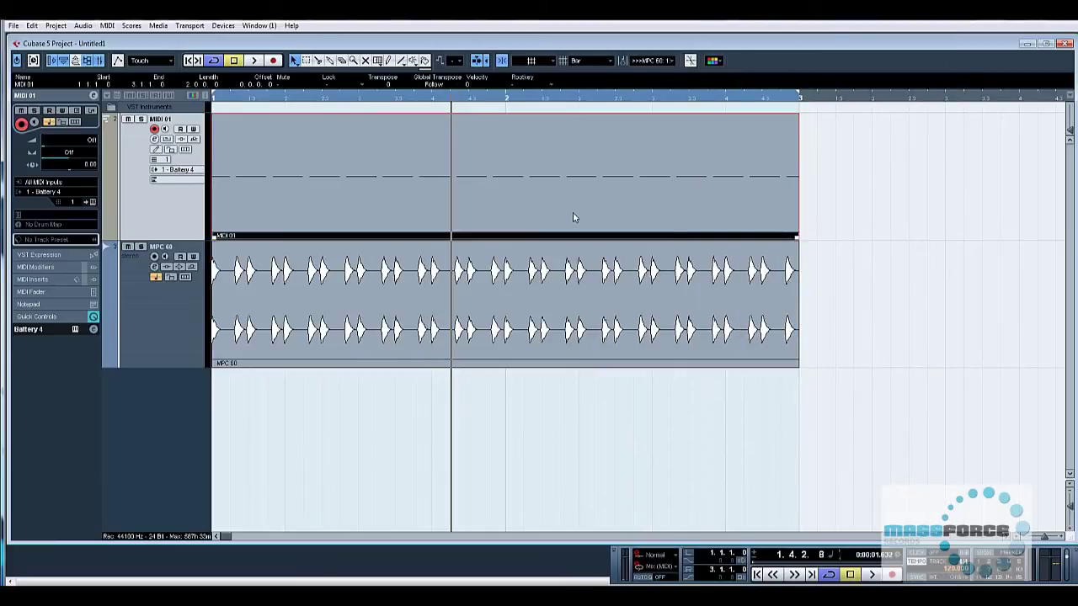
drag(789, 307, 407, 376)
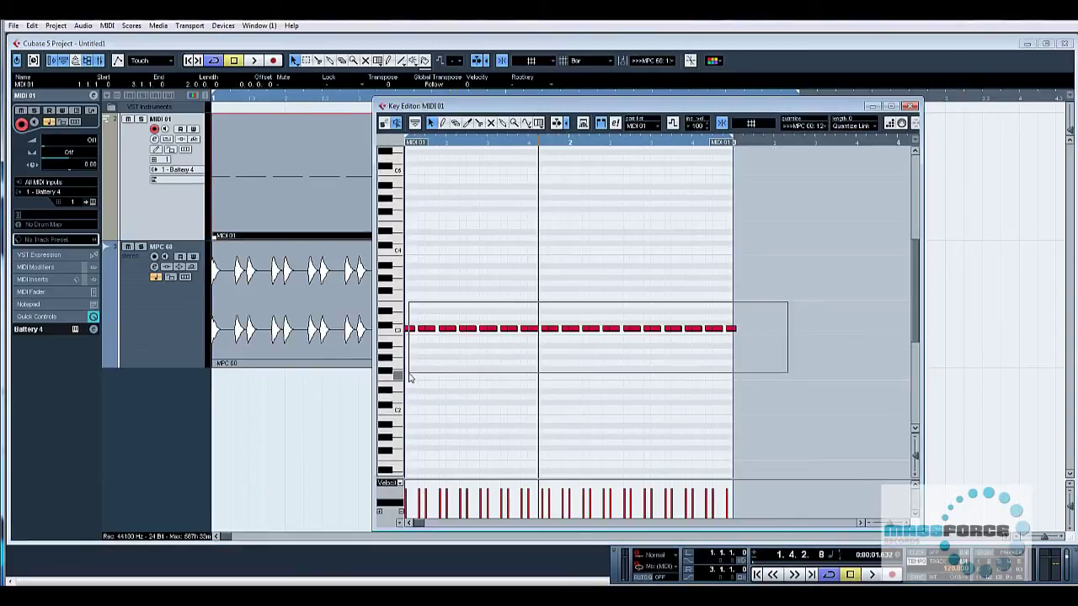
click(810, 126)
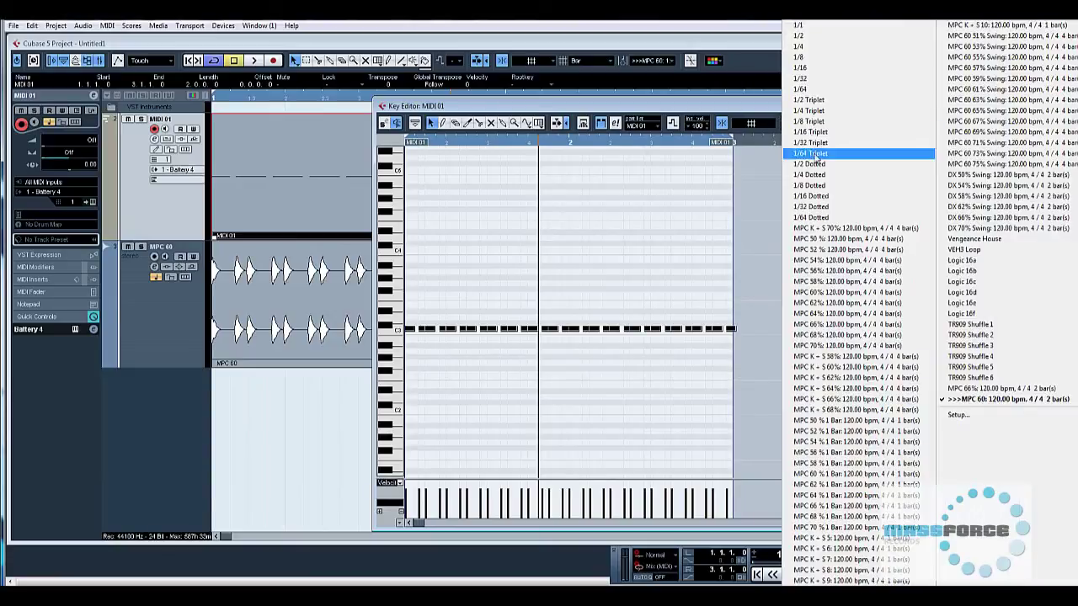
click(813, 69)
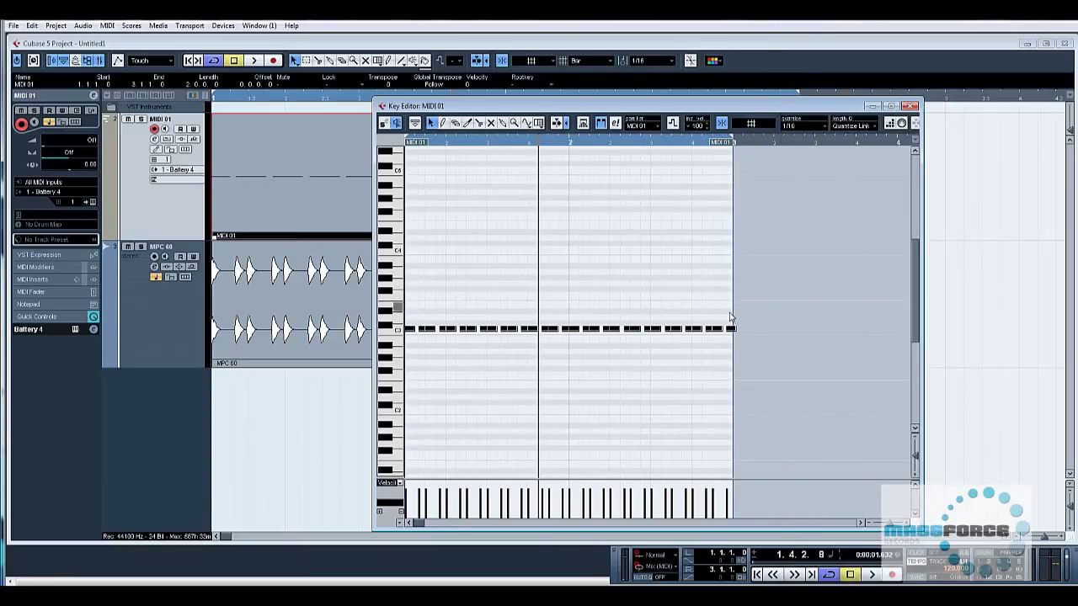
Turn on Auto in Quantize Setup to snap notes to 1/16 and start playback.
click(107, 26)
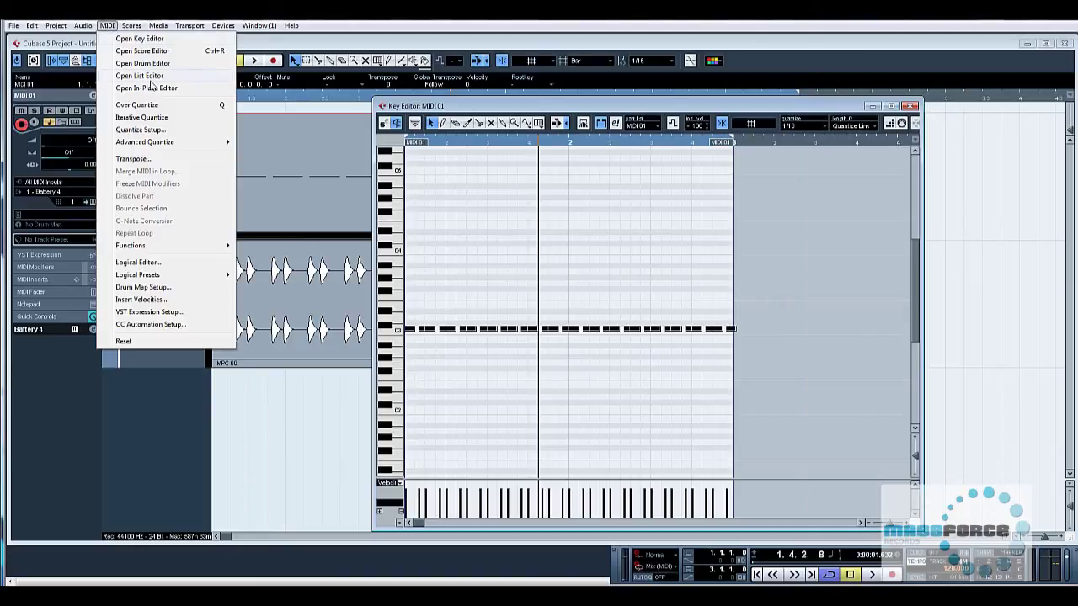
click(141, 130)
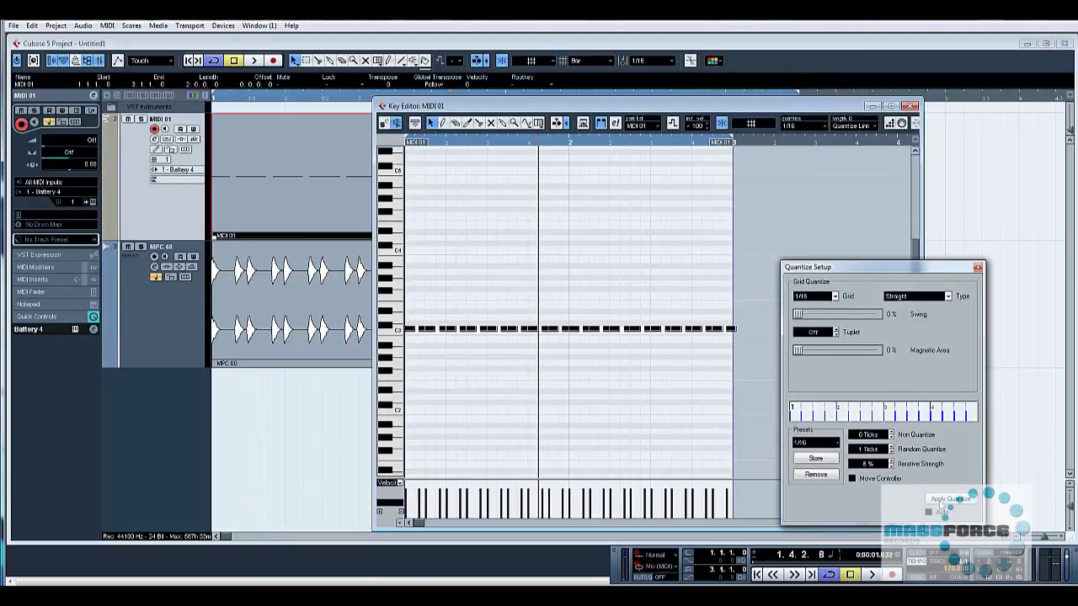
click(929, 512)
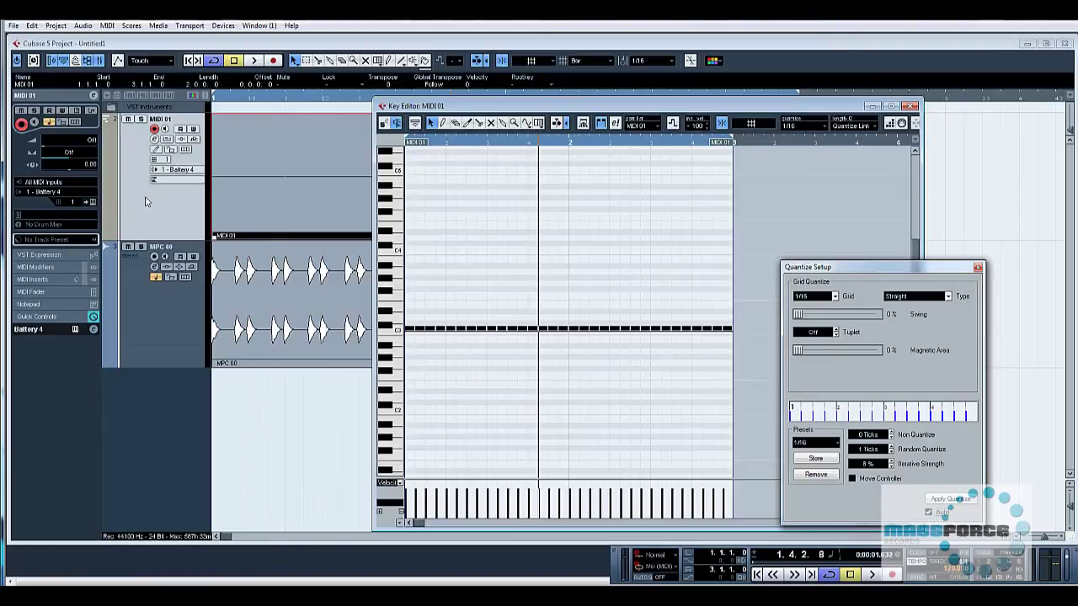
key(space)
Delete the MPC 60 audio event and stop playback.
click(131, 253)
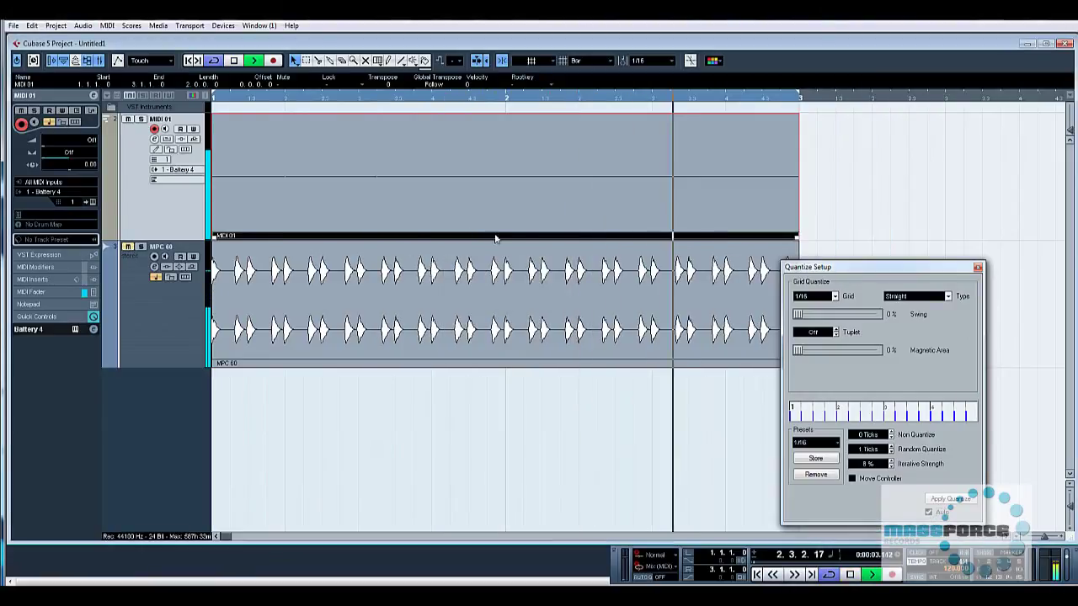
click(480, 289)
key(Delete)
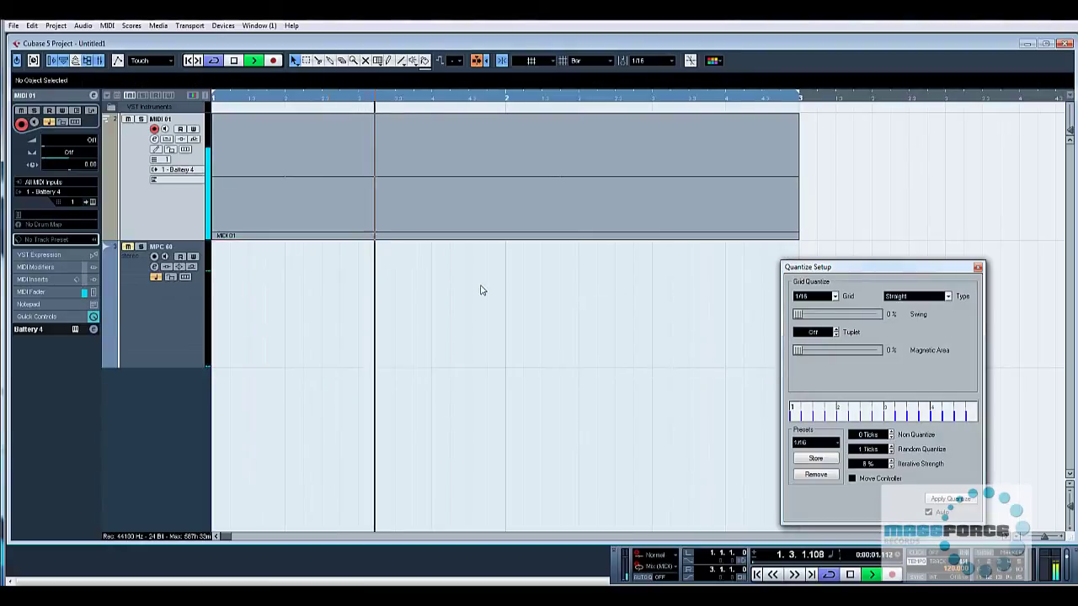
key(space)
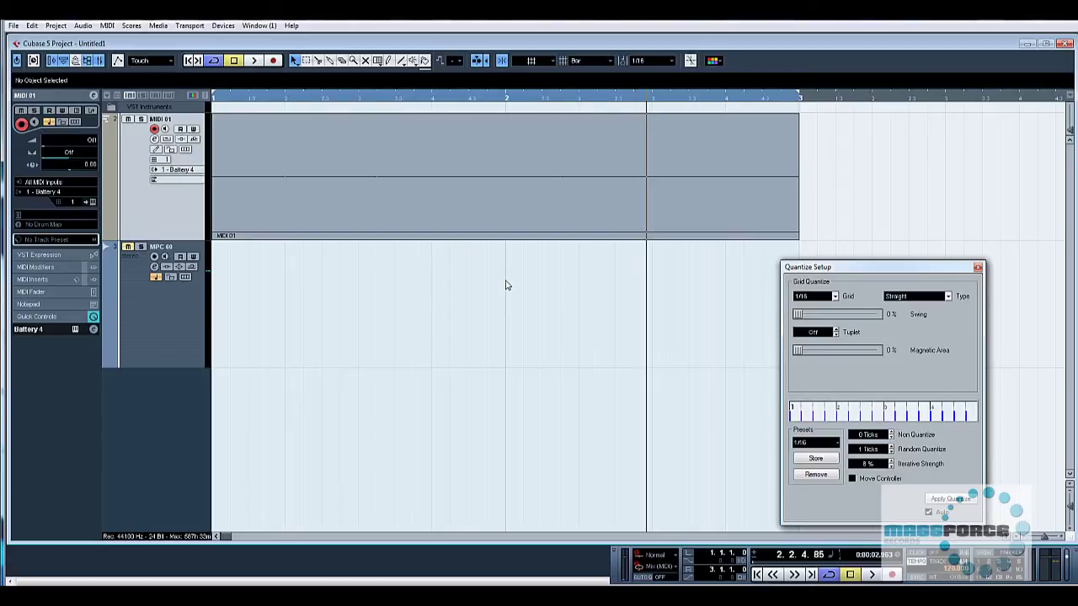
click(659, 60)
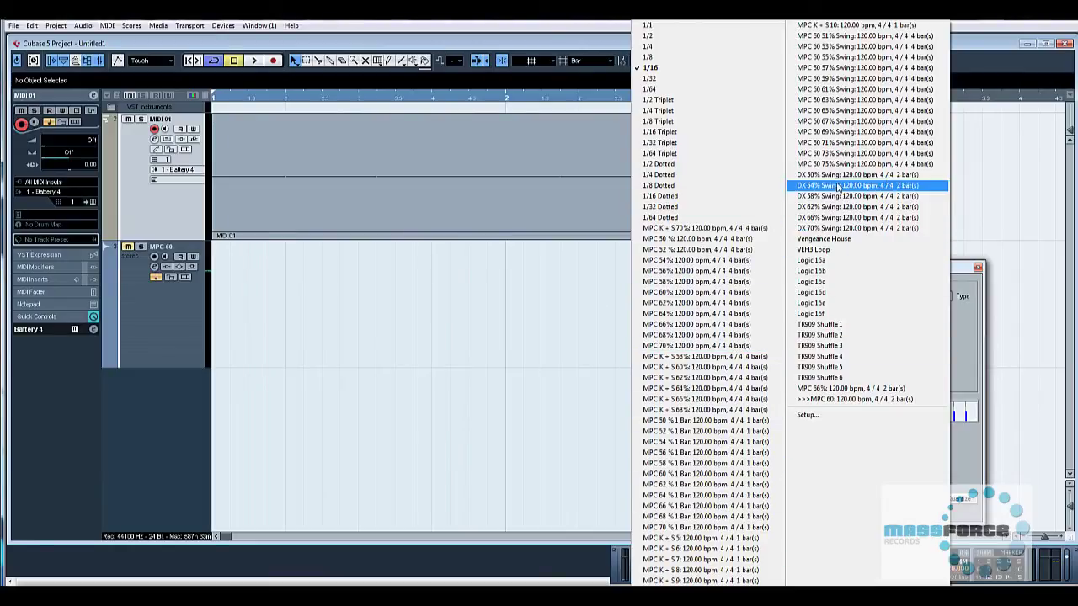
Close the preset list and Quantize Setup window, leaving quantize at 1/16.
click(547, 341)
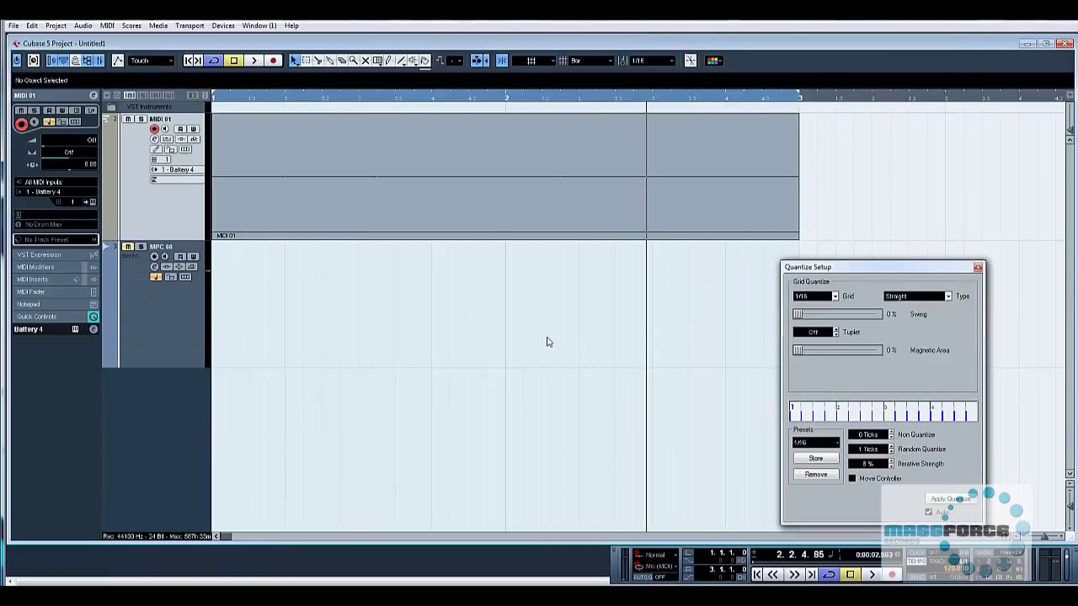
click(978, 268)
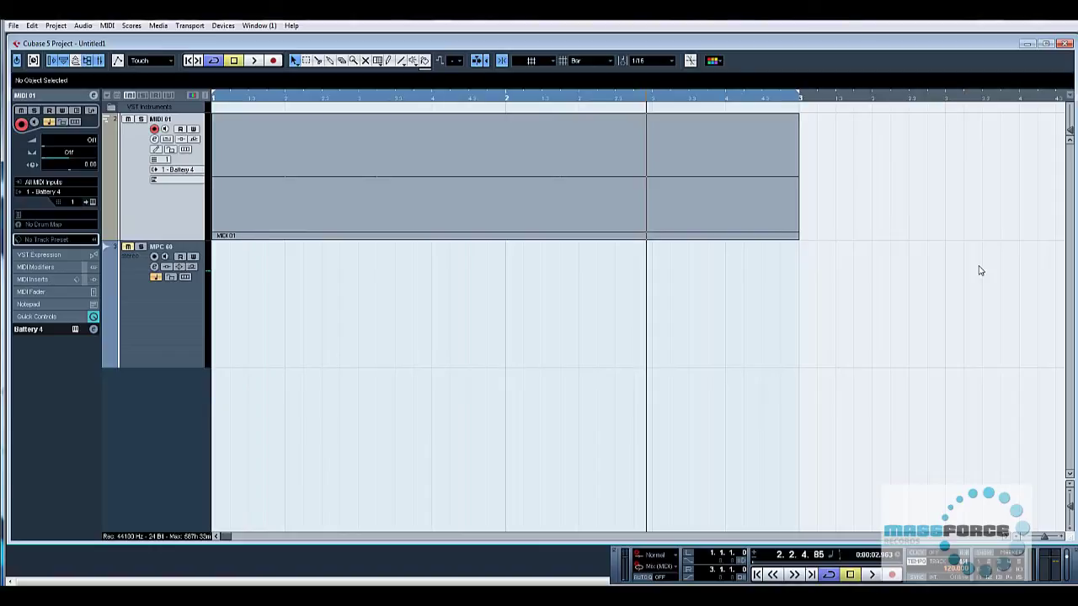
click(647, 58)
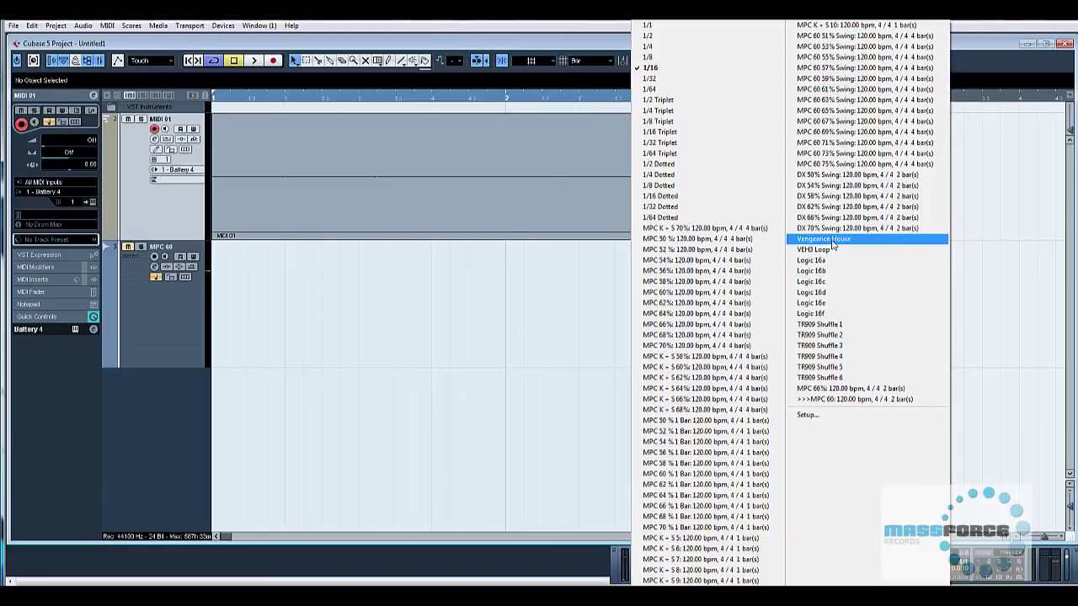
click(556, 326)
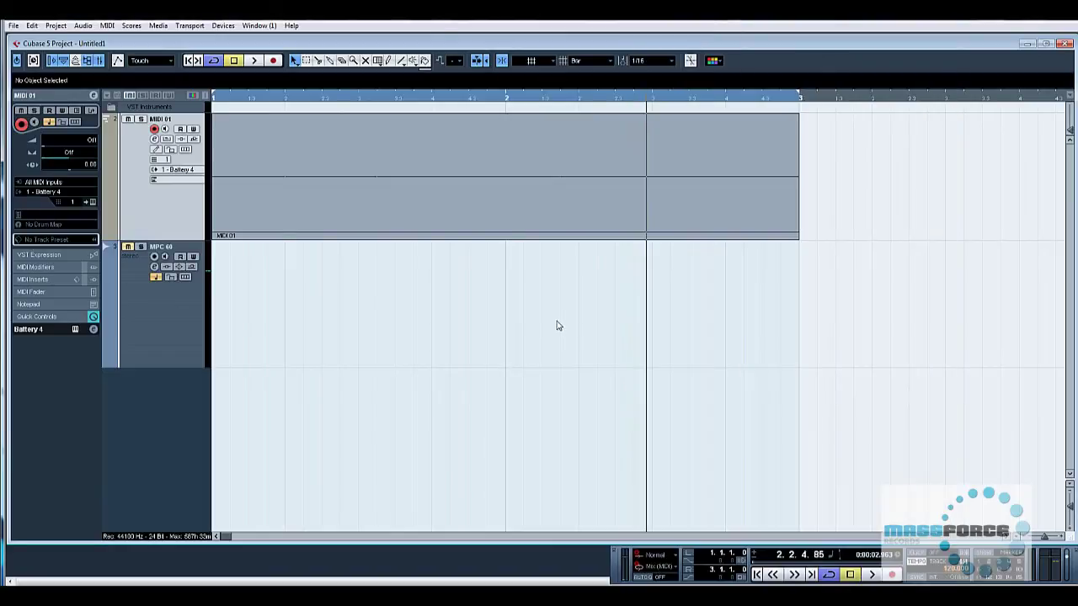